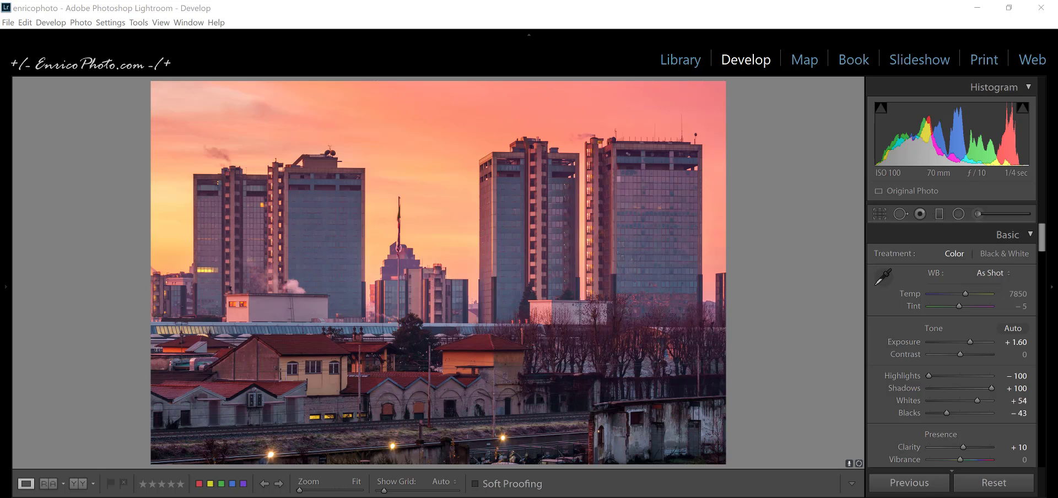
Reset the photo's develop adjustments and apply the Vertical Upright perspective correction
click(909, 483)
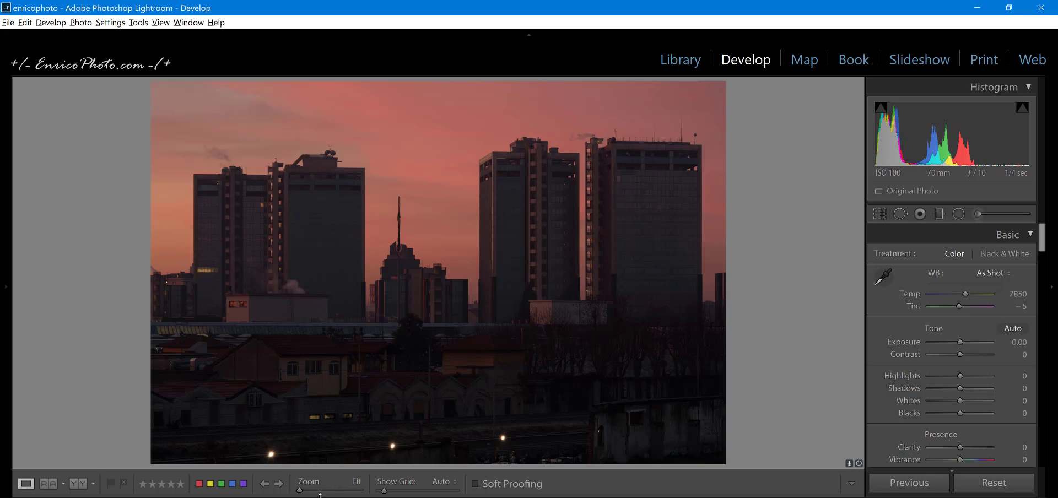
click(1011, 487)
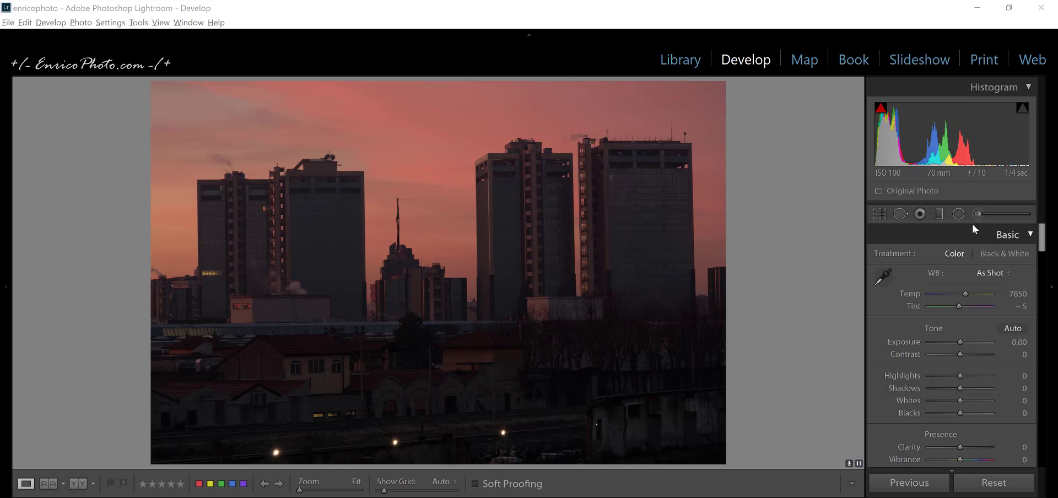
drag(1042, 244, 1046, 403)
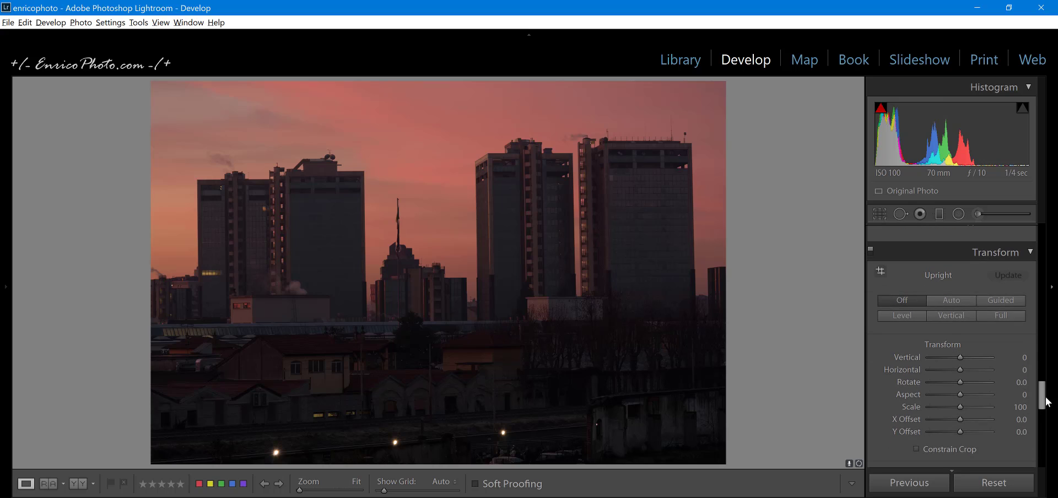
click(951, 315)
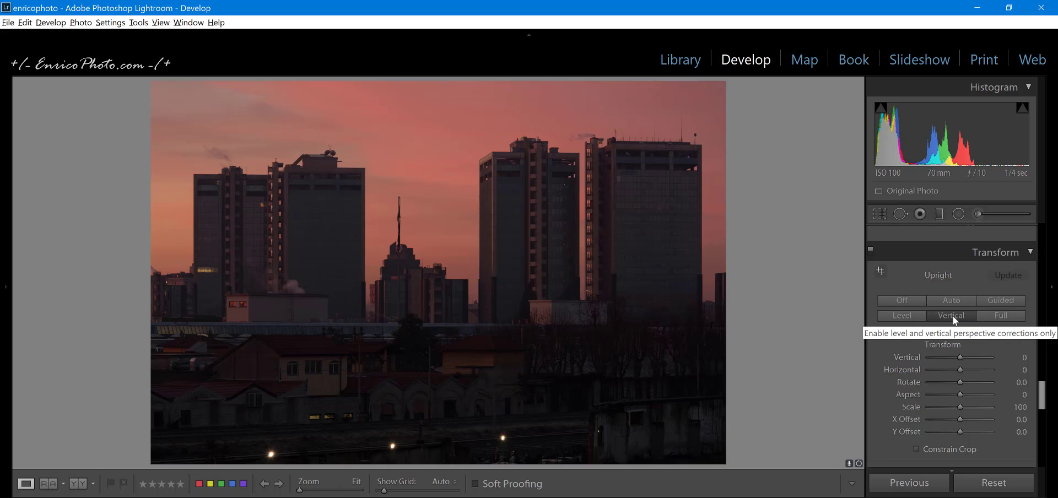
key(ctrl+z)
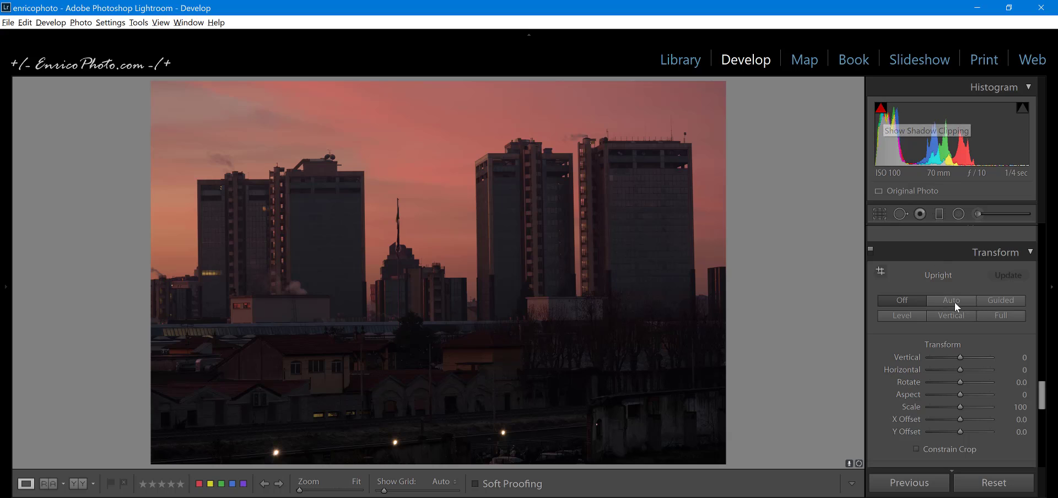
click(957, 317)
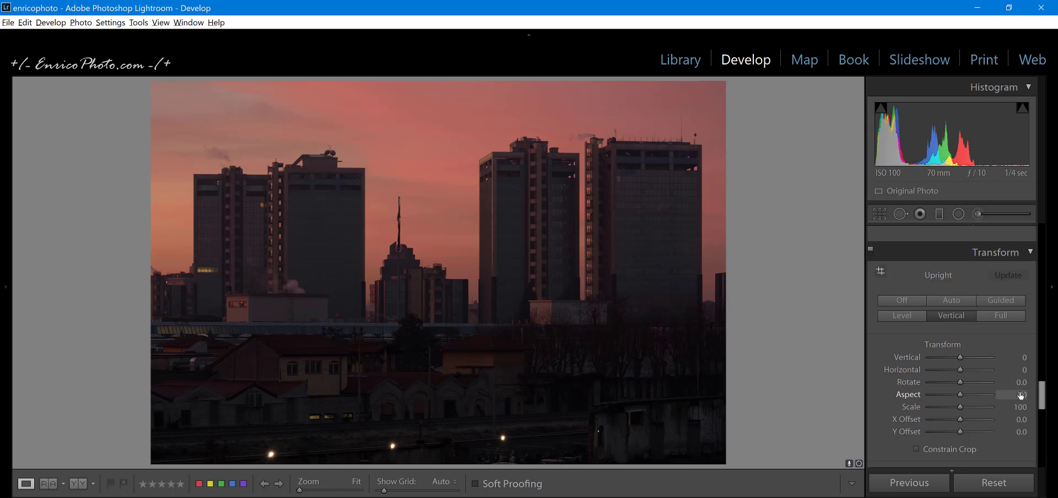
Enable lens profile corrections with the Tamron SP 70-300 mm profile and remove chromatic aberration
scroll(1040, 397, down, 1)
drag(1041, 397, 1045, 371)
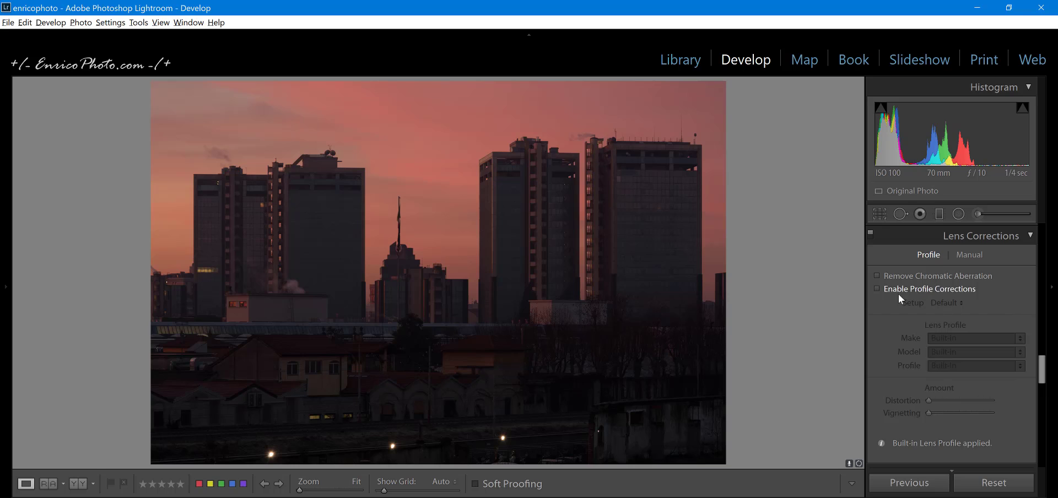
click(876, 289)
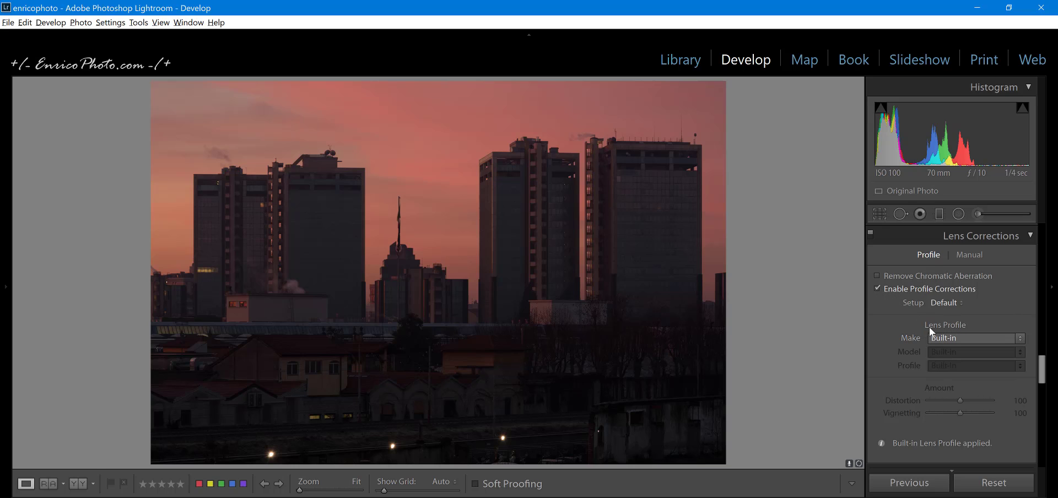
click(963, 335)
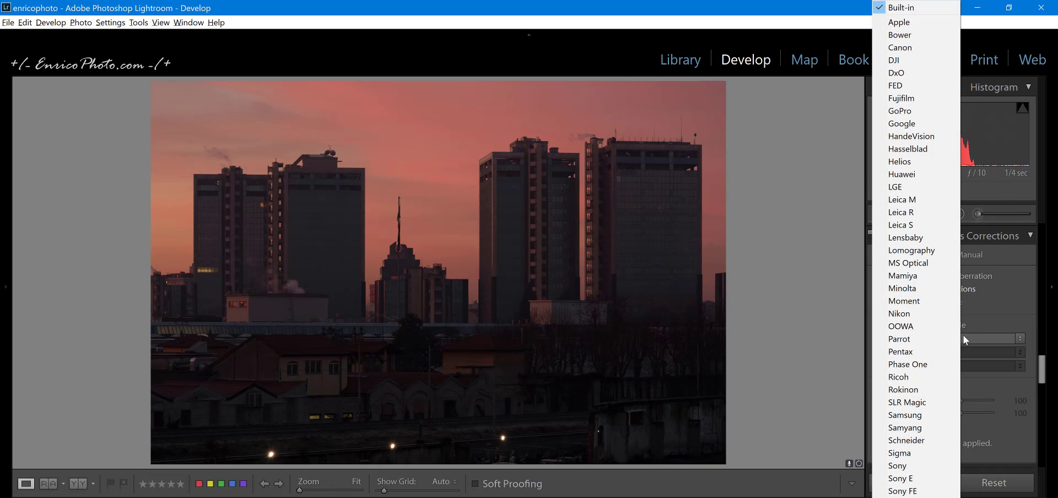
click(903, 490)
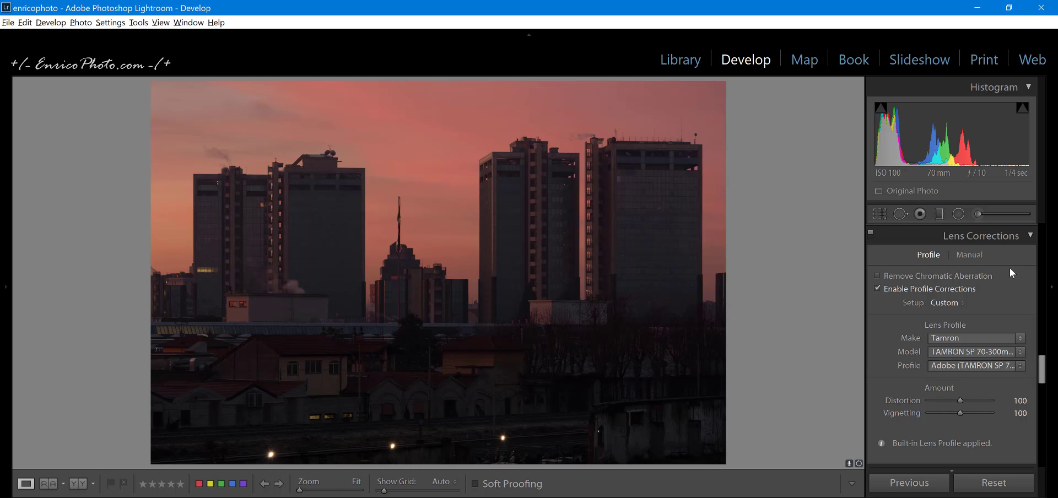
click(876, 274)
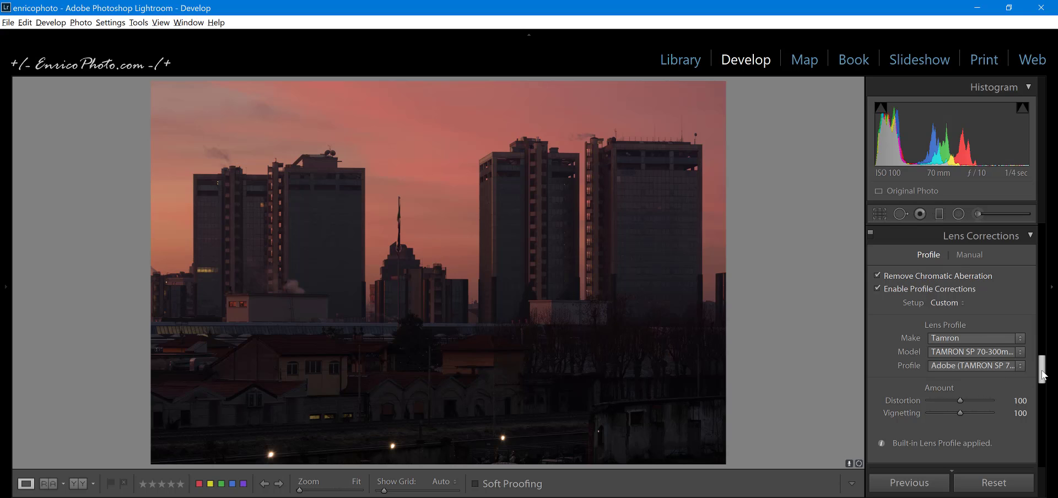
Try Exposure at +3.60, +4.17 and +1.54 while checking the histogram and highlight clipping indicator, resetting it to 0
drag(1043, 373, 1045, 236)
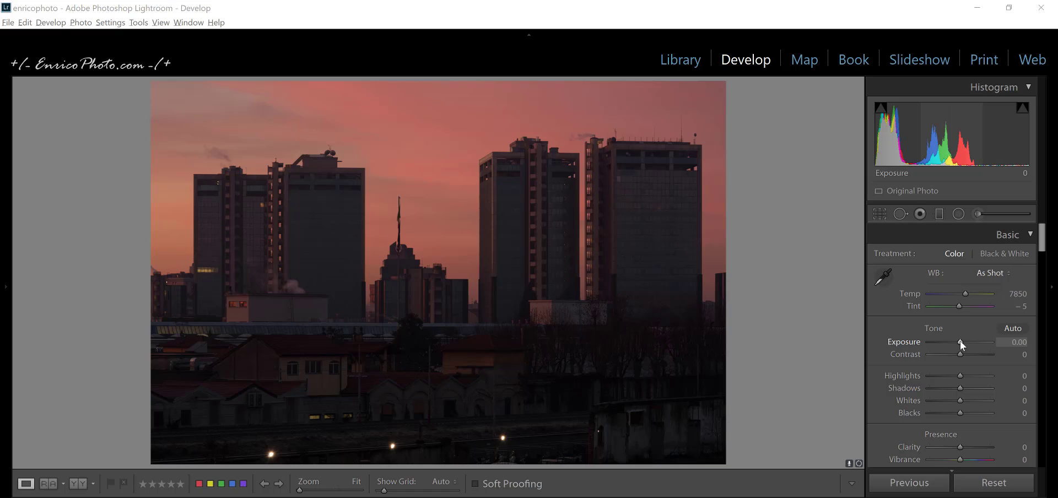
drag(960, 341, 983, 341)
mouse_move(1023, 110)
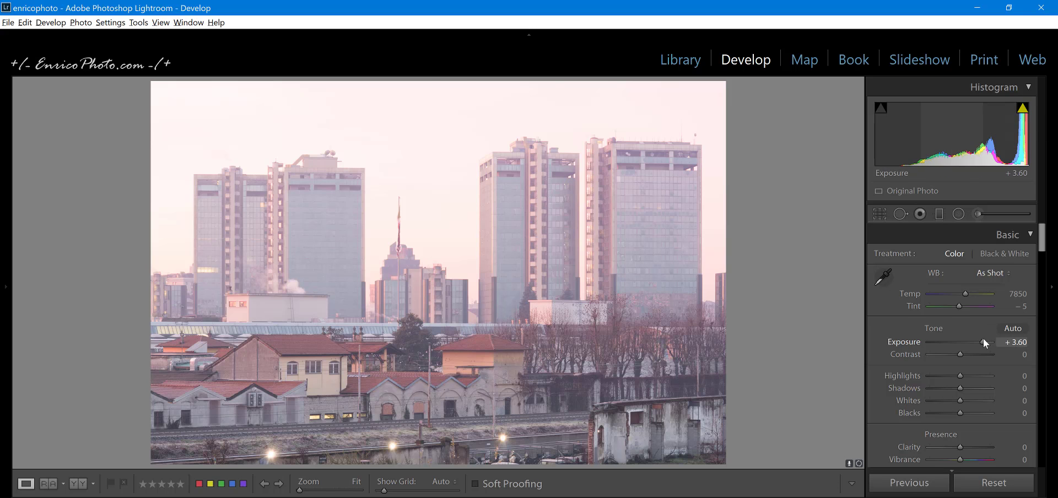
drag(983, 341, 986, 341)
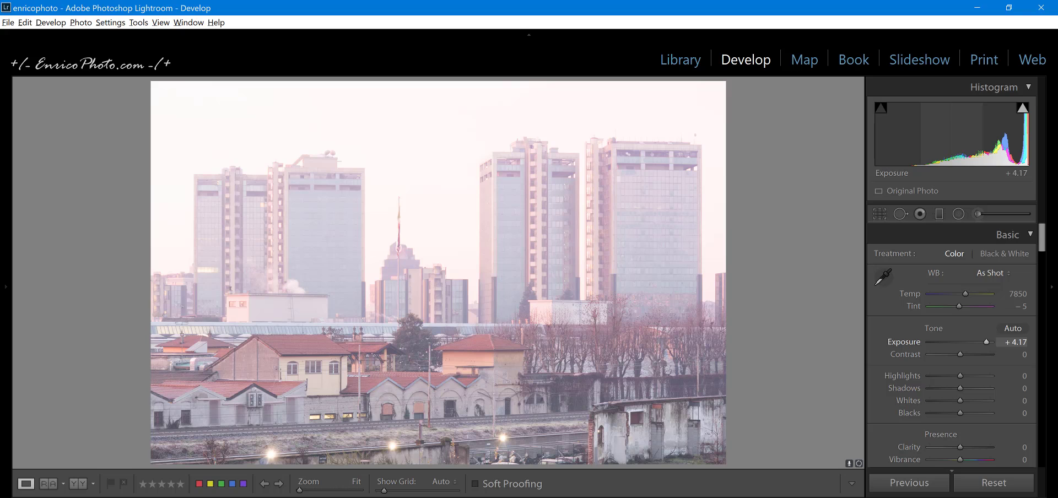
mouse_move(1023, 109)
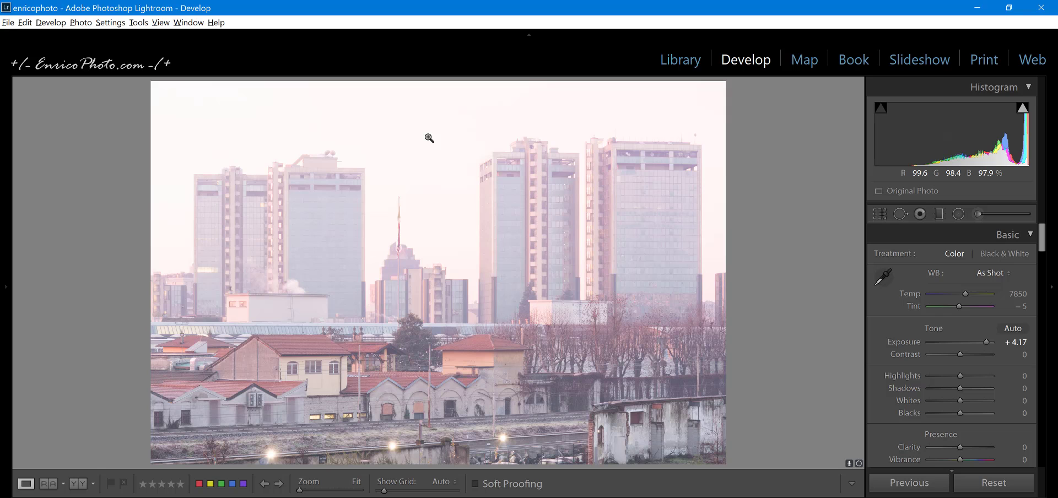
double_click(986, 342)
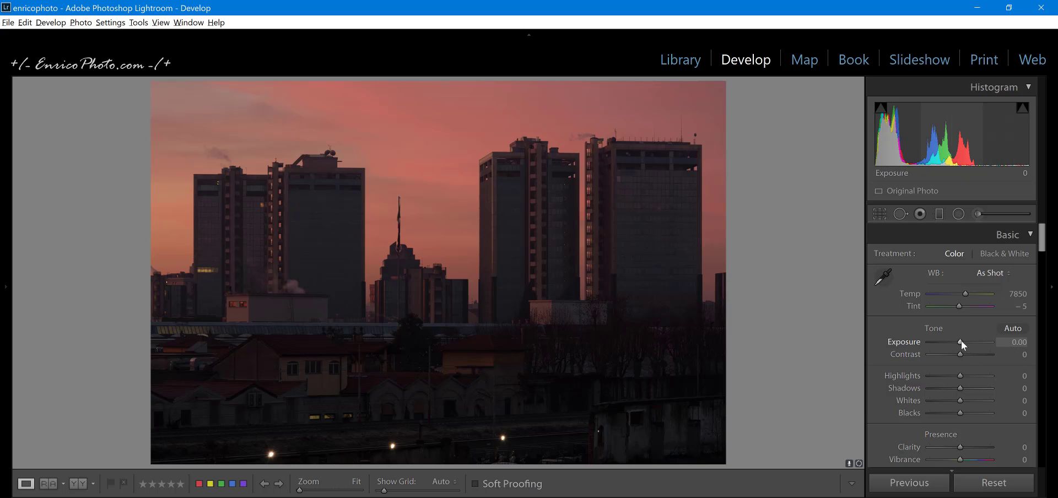
drag(961, 341, 971, 342)
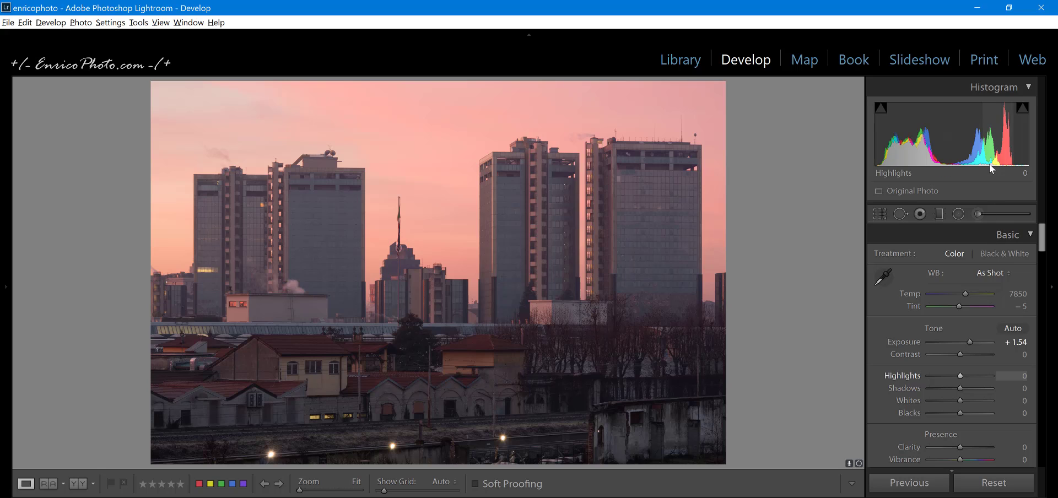
double_click(970, 343)
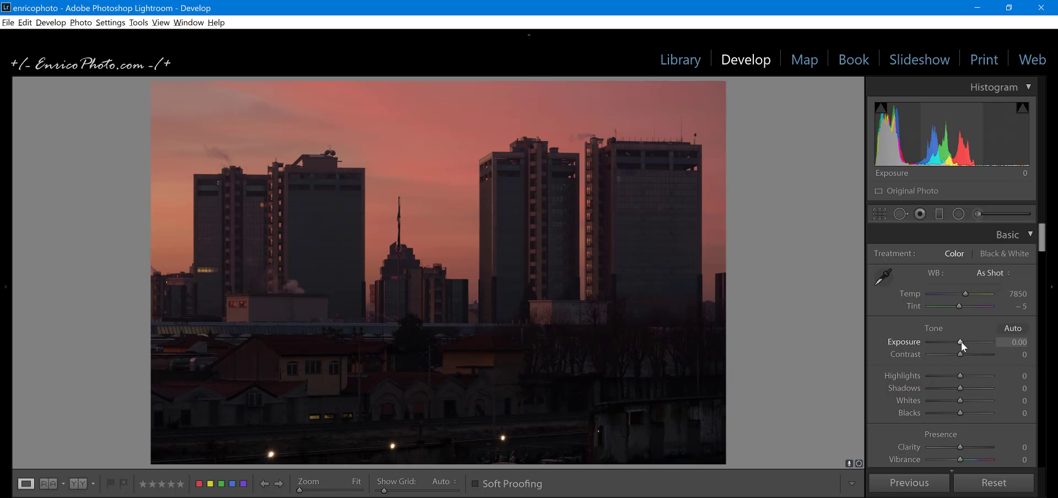
Set Exposure to +1.58, Shadows to +100 and Highlights to −100
drag(961, 341, 970, 341)
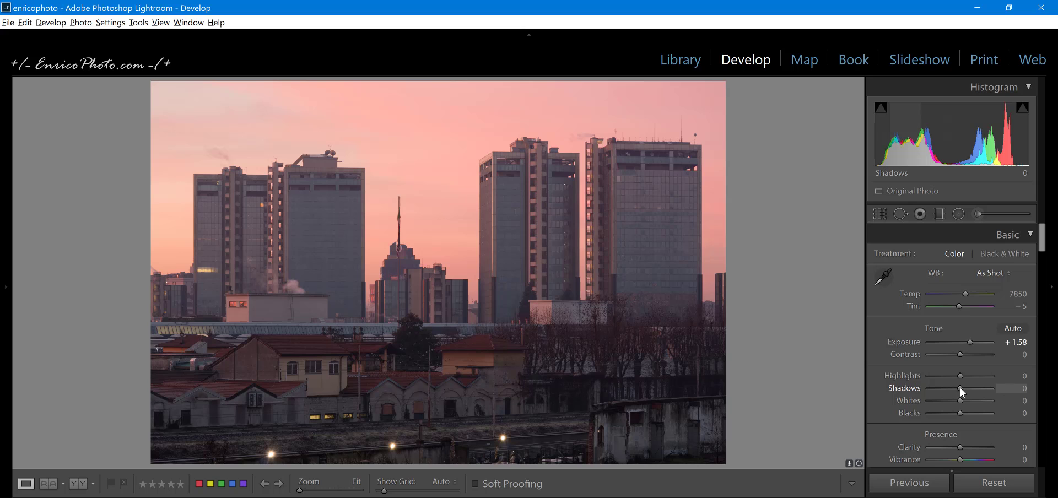
drag(960, 388, 992, 389)
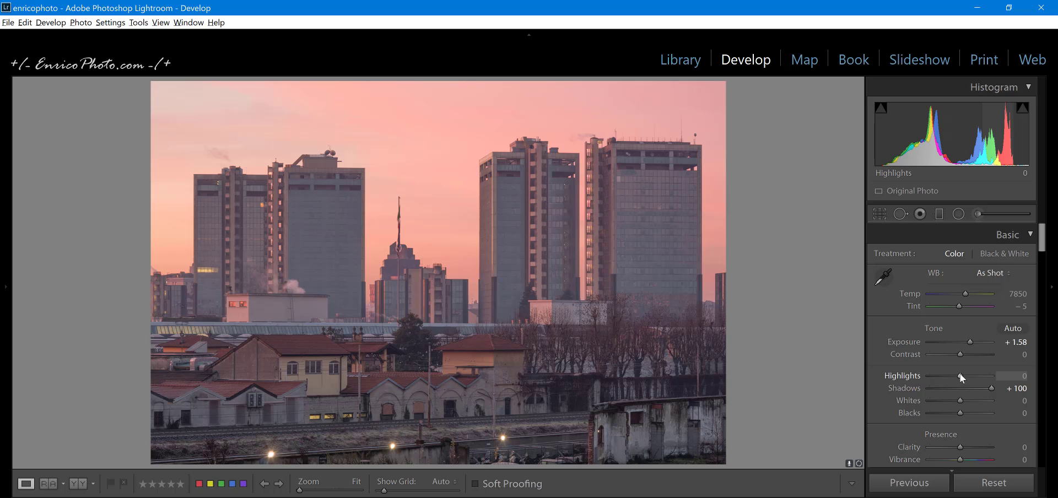
drag(957, 377, 916, 380)
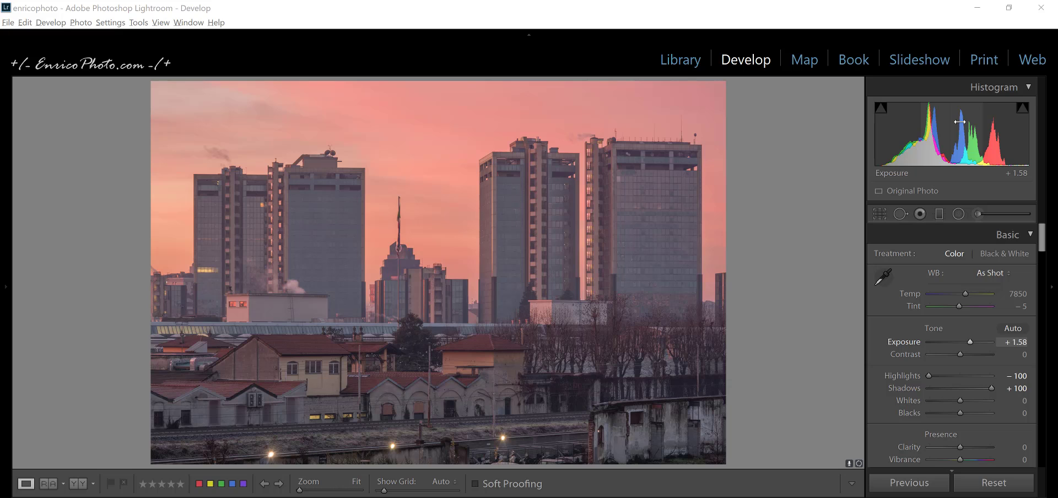
Set Whites to +46 and Blacks to −48, judging both with the clipping preview
alt+click(960, 400)
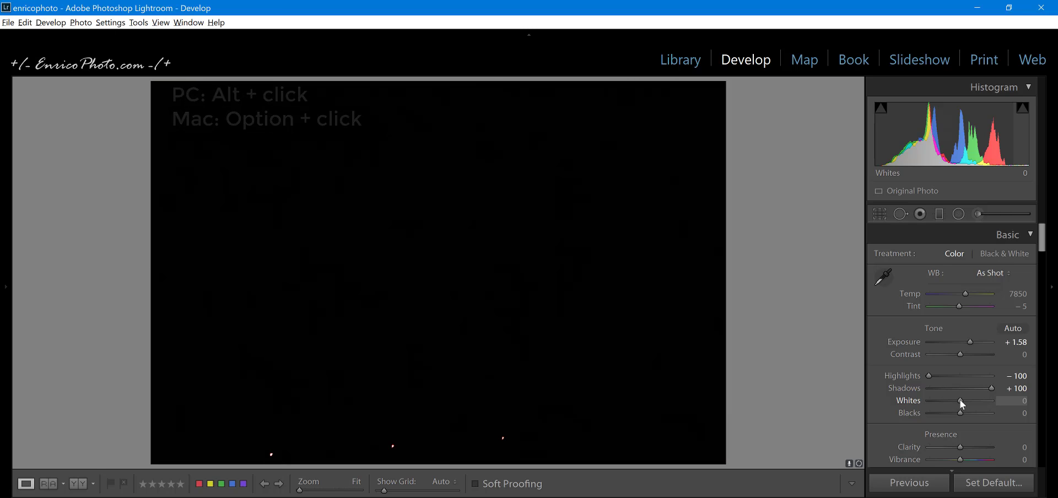
drag(959, 399, 979, 401)
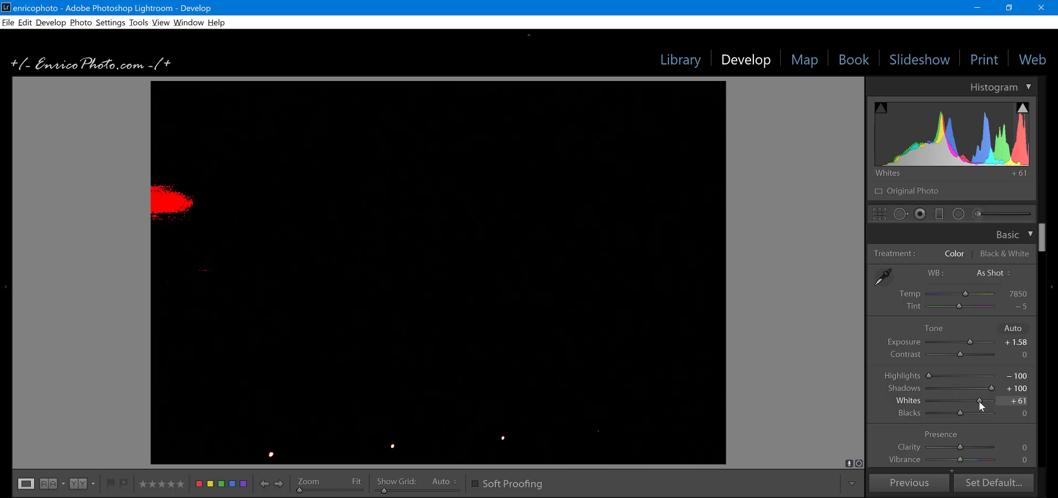
alt+drag(979, 402, 979, 402)
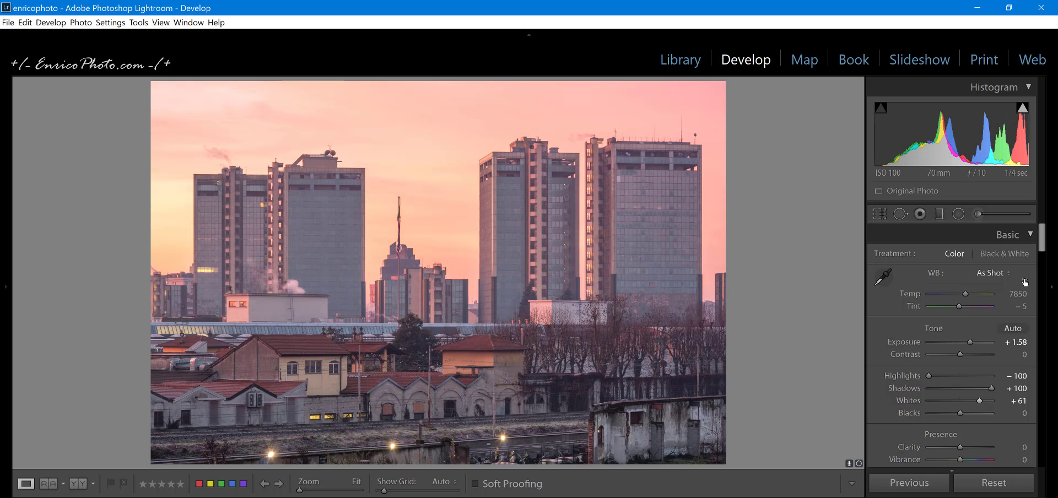
mouse_move(1022, 111)
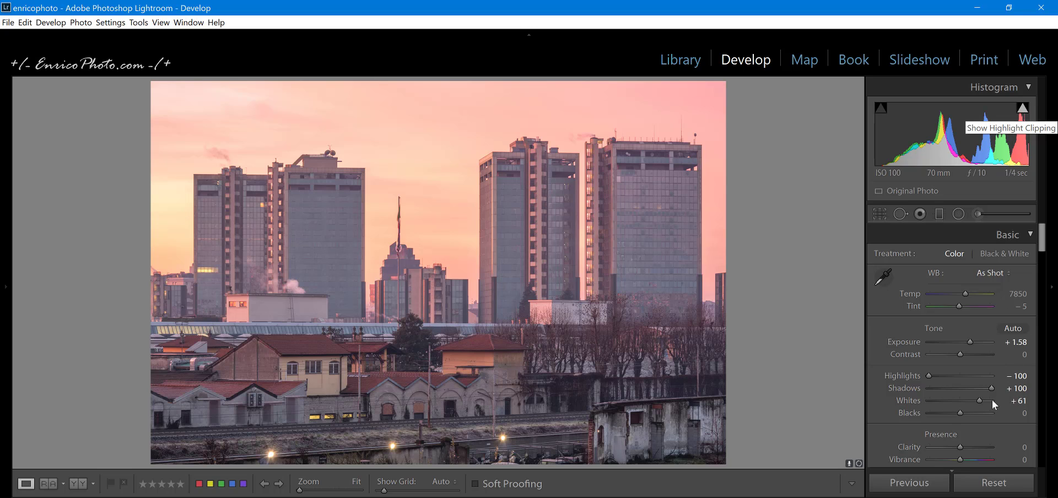
key(alt)
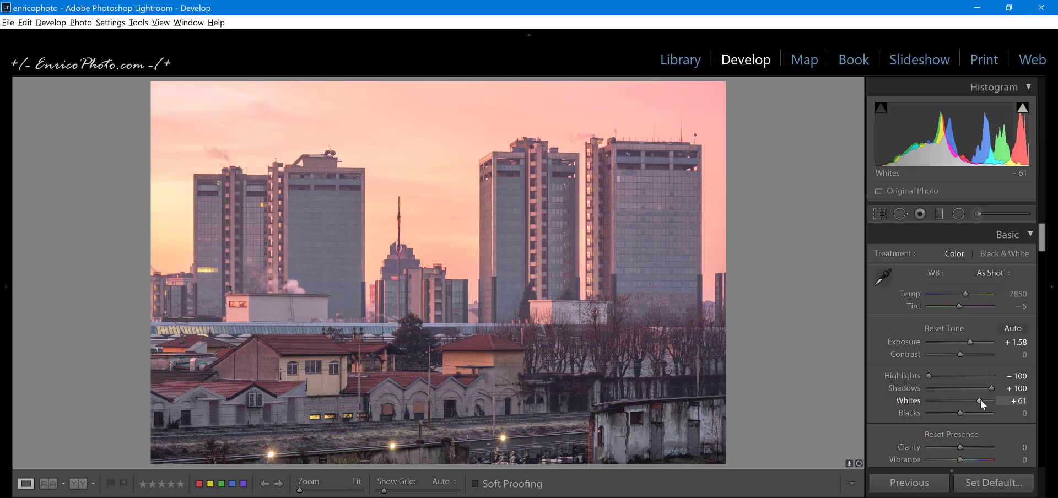
alt+click(980, 401)
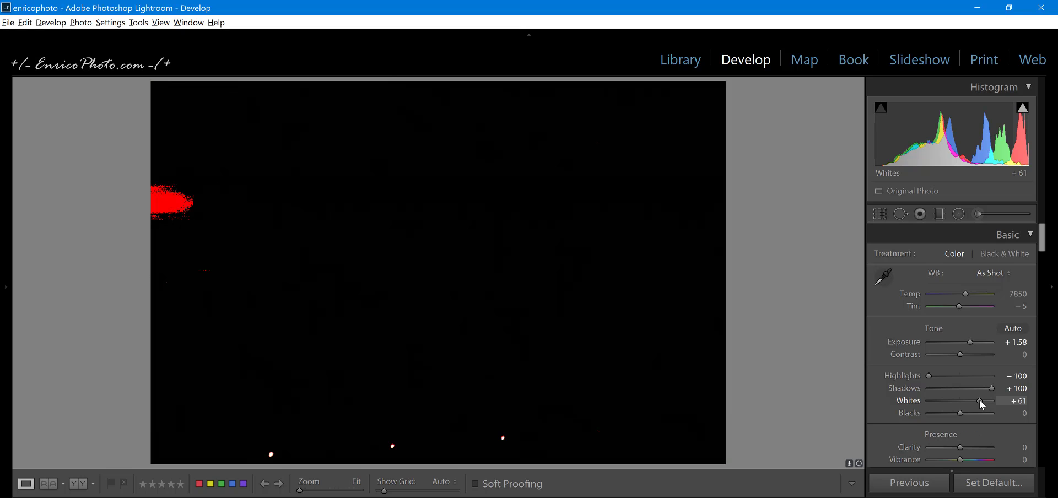
drag(979, 399, 977, 400)
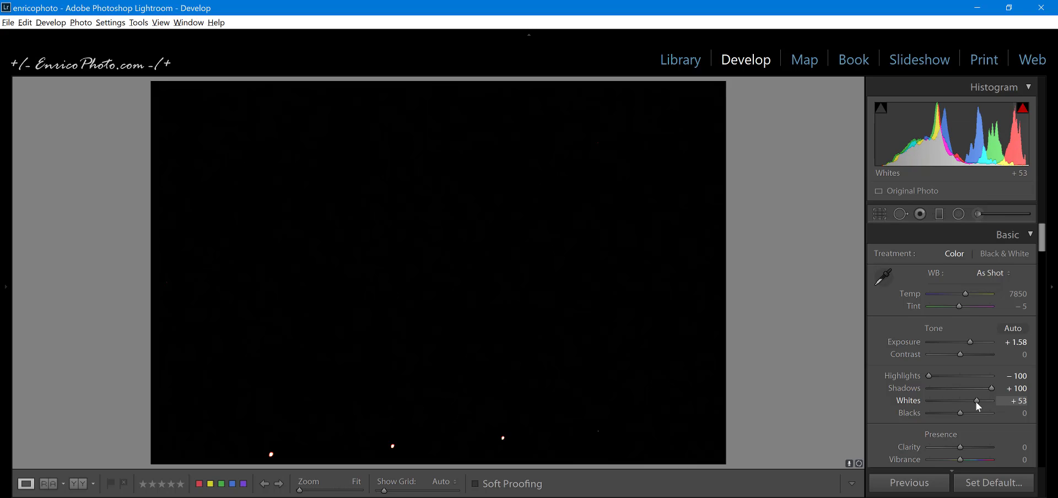
drag(977, 401, 974, 402)
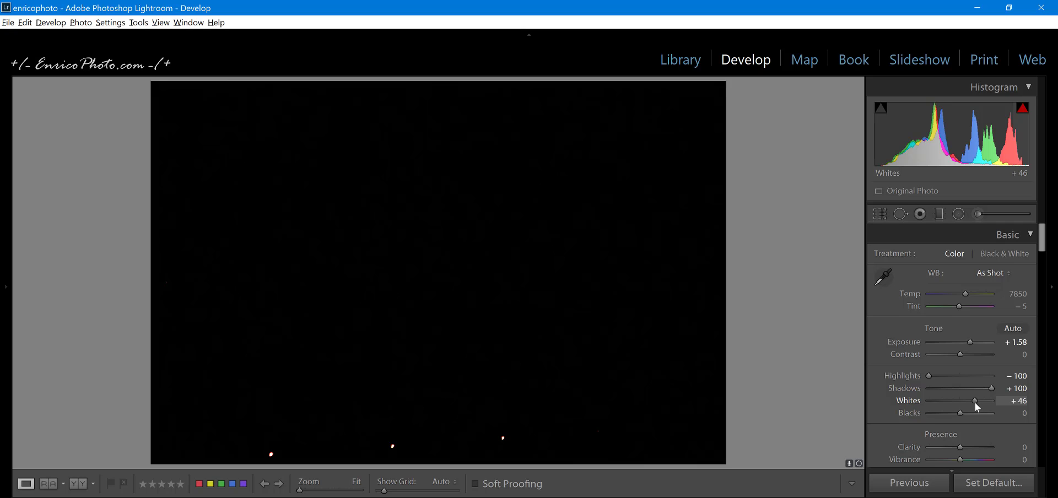
drag(974, 402, 974, 402)
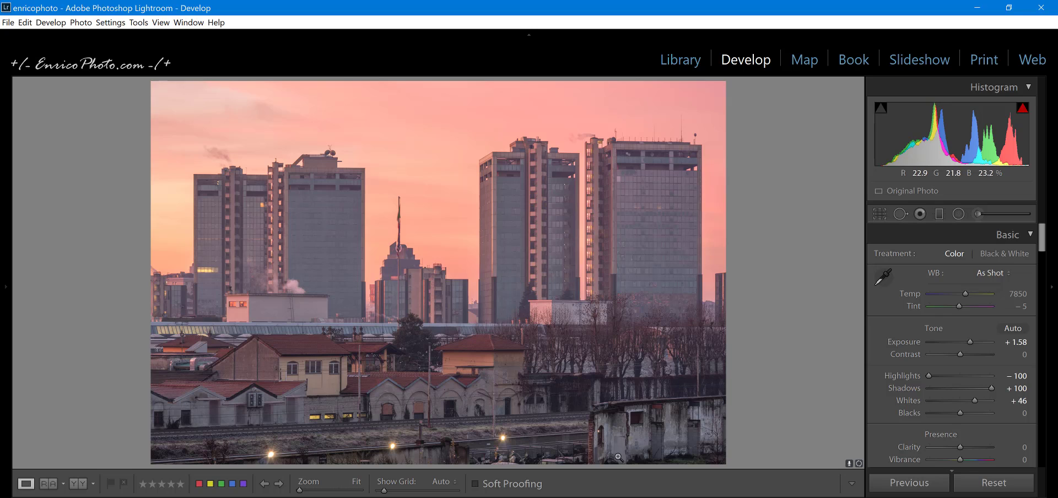
alt+click(958, 412)
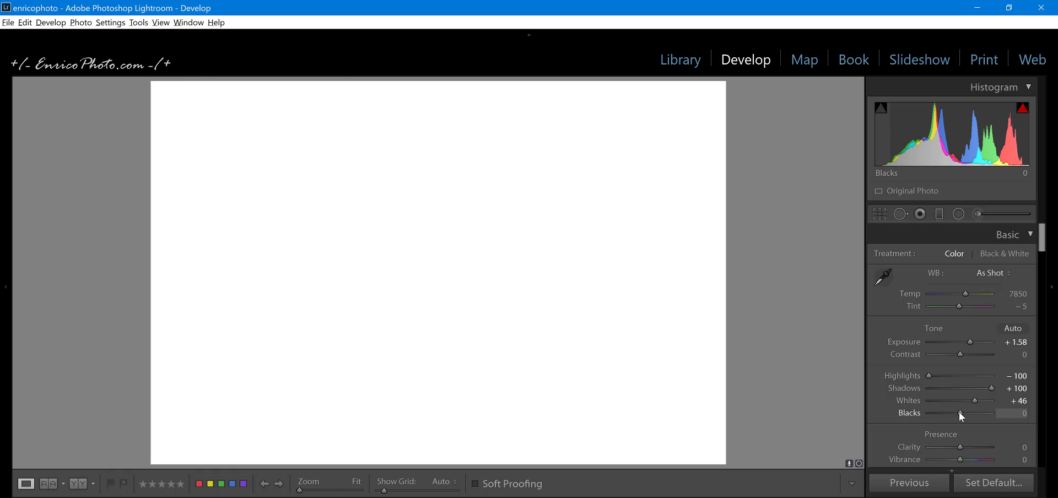
drag(958, 413, 944, 419)
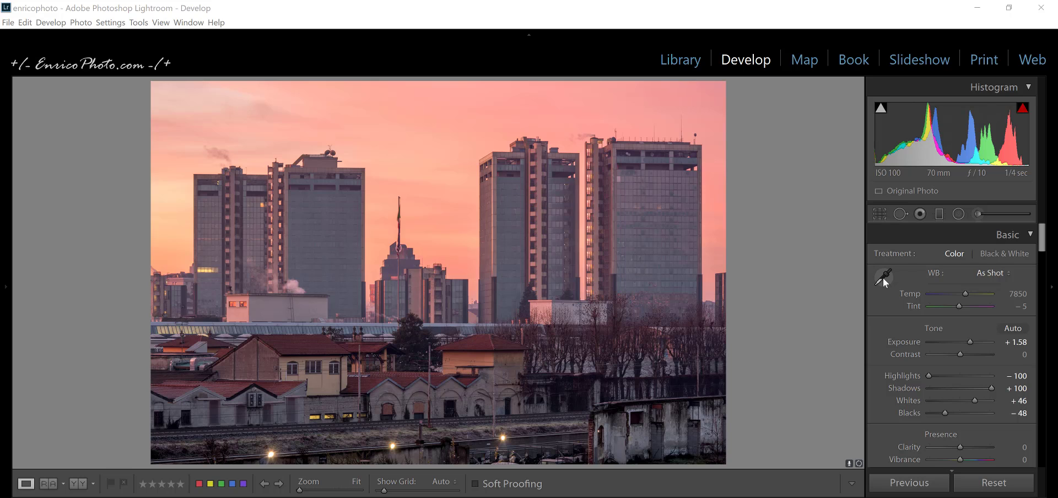
Try the Auto, Daylight, Cloudy and Shade white balance presets on the photo, returning to As Shot
click(997, 273)
click(978, 299)
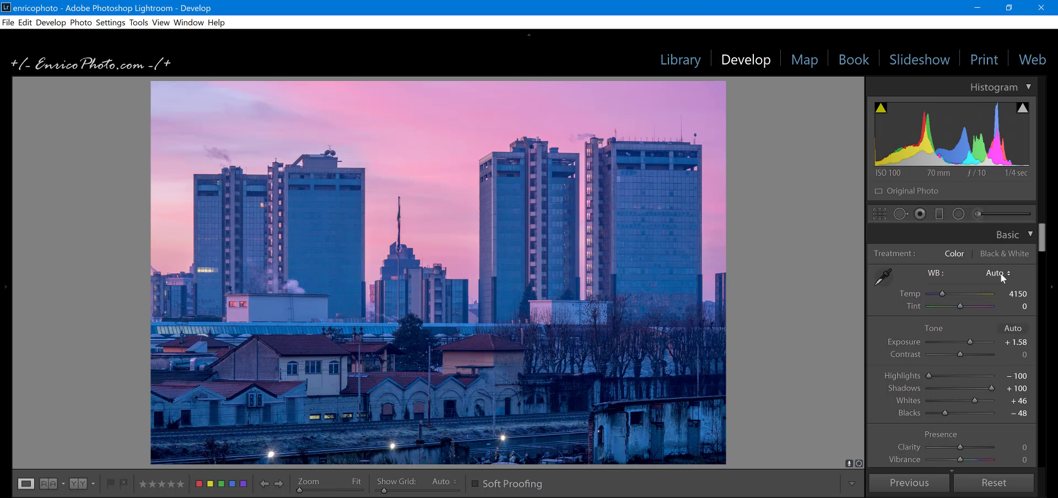
click(1000, 273)
click(961, 312)
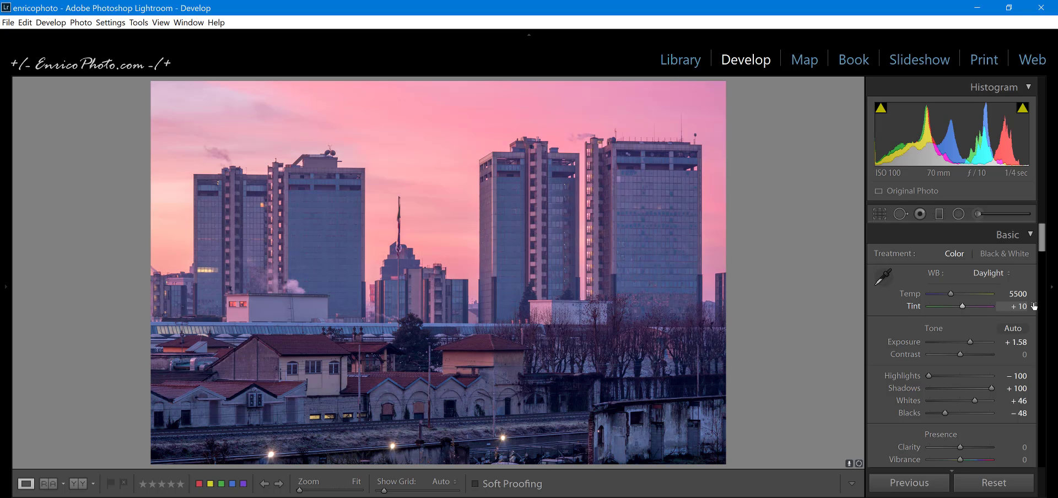
click(994, 272)
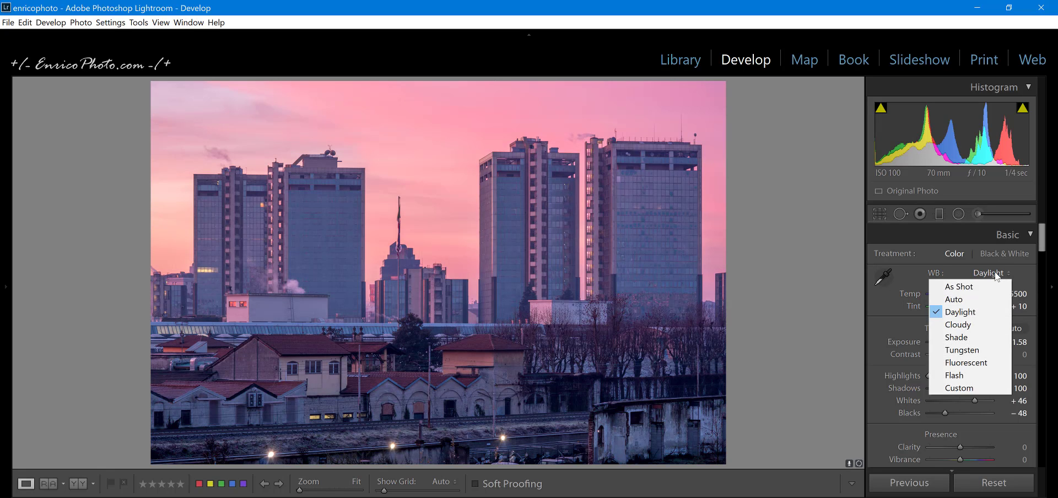
click(972, 325)
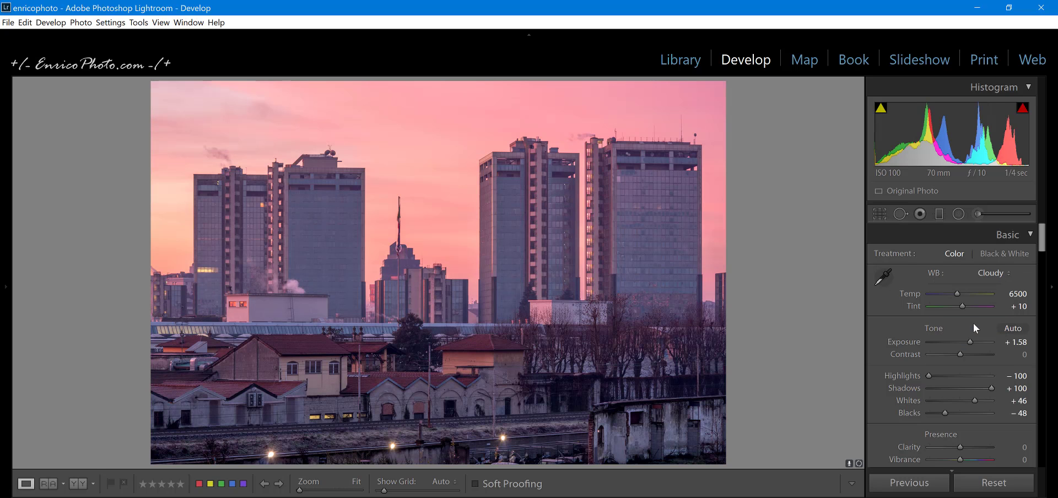
click(993, 271)
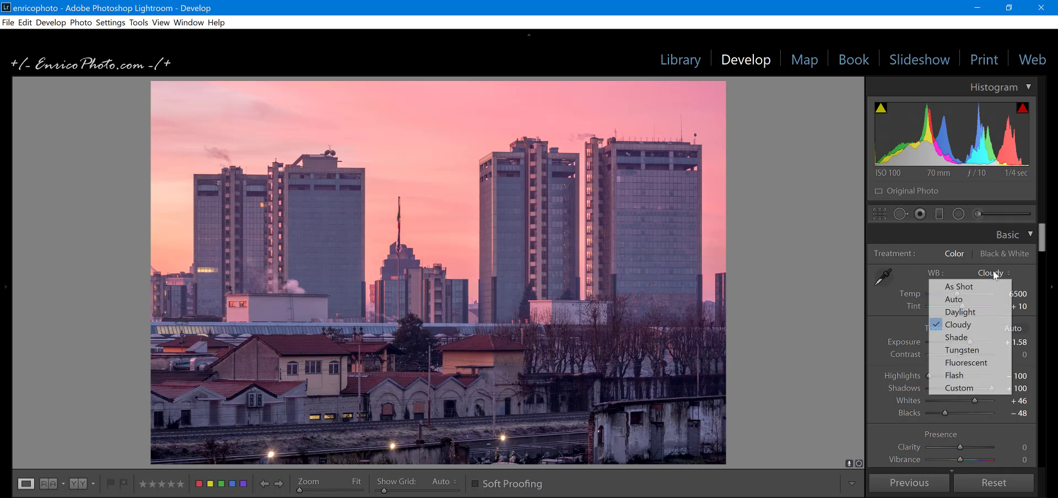
click(978, 338)
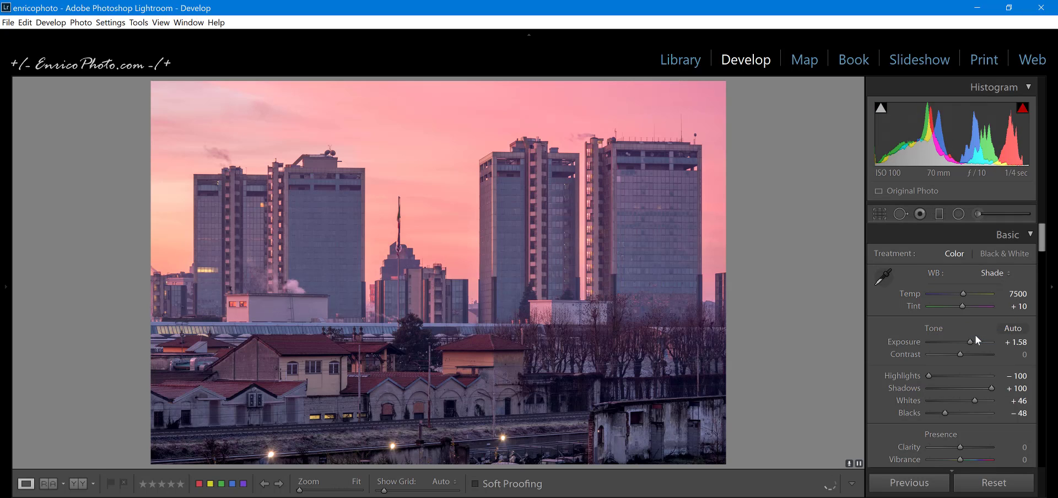
click(995, 270)
click(979, 287)
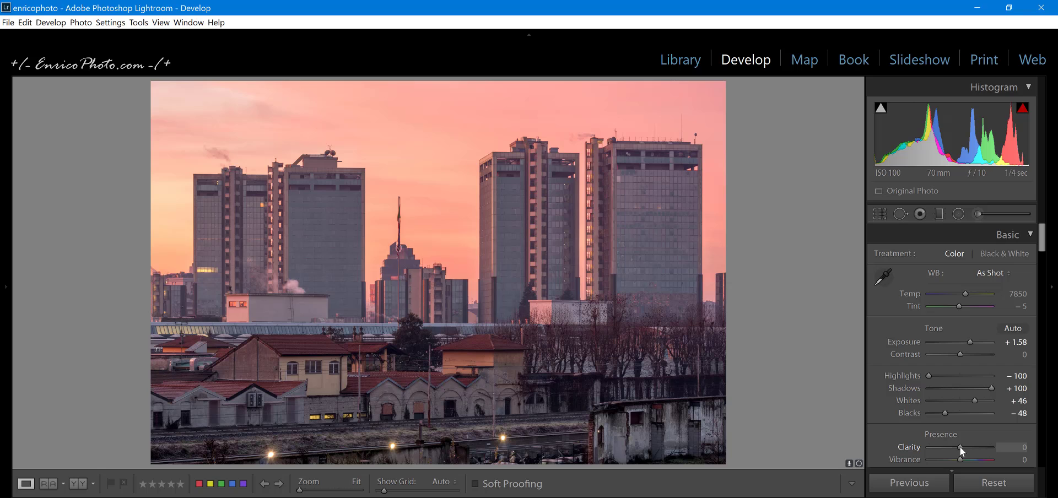
Try Clarity at −58 to compare the softening effect, and set it to +12
drag(960, 447, 963, 447)
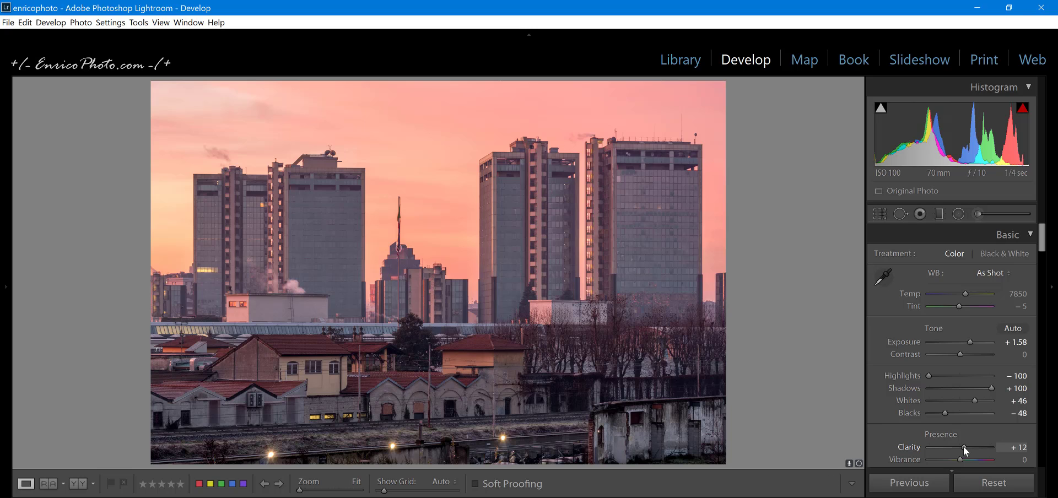
drag(962, 447, 952, 448)
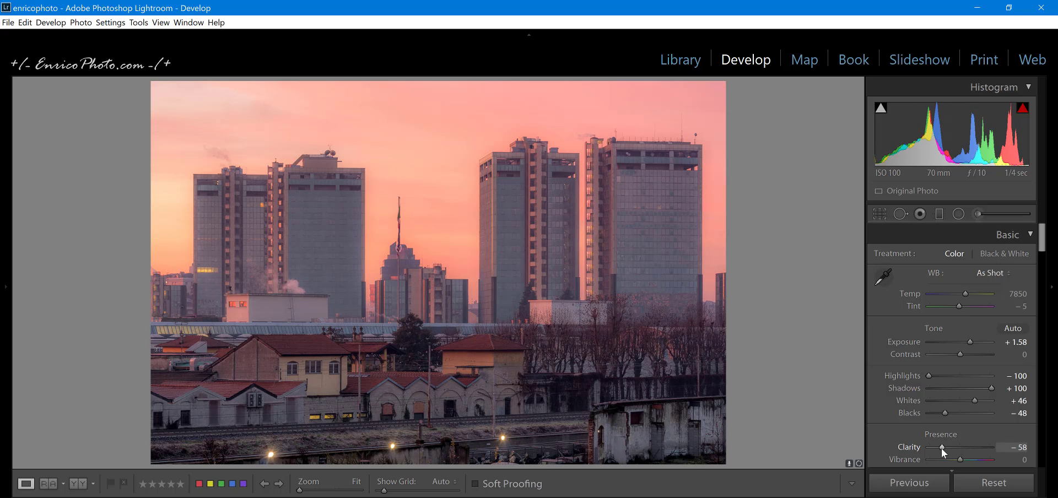
double_click(940, 448)
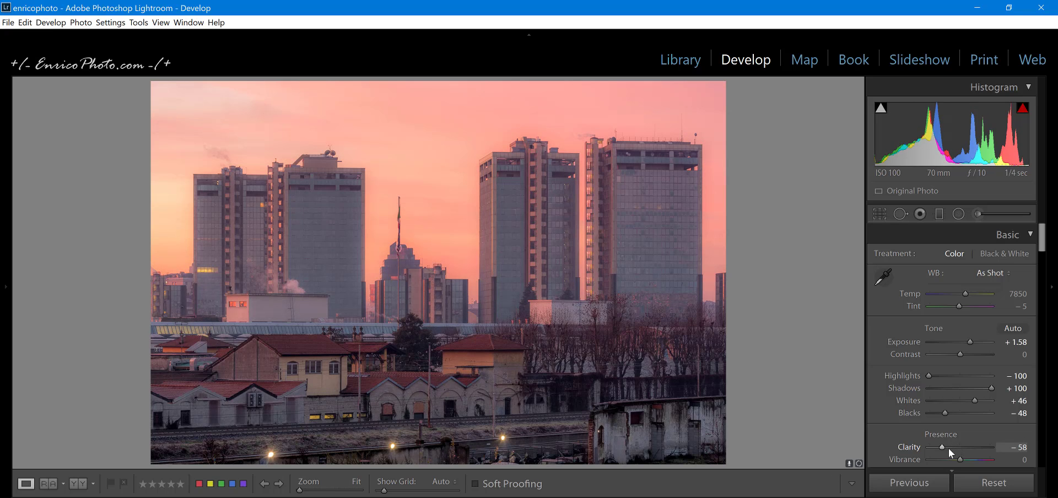
click(1024, 449)
text(12)
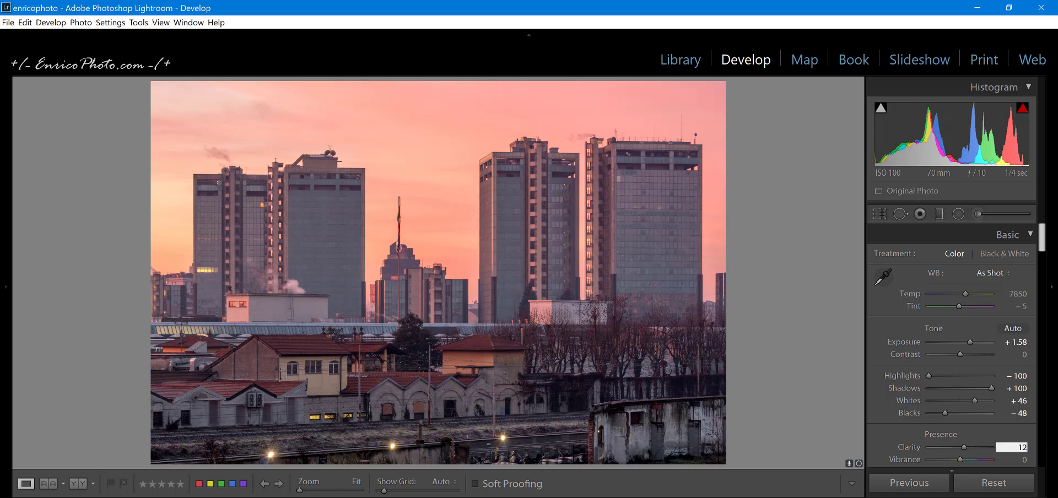
key(Return)
Compare the Camera Standard, Camera Vivid, Camera Neutral and Camera Landscape calibration profiles, and apply Camera Deep
drag(1042, 248, 1026, 469)
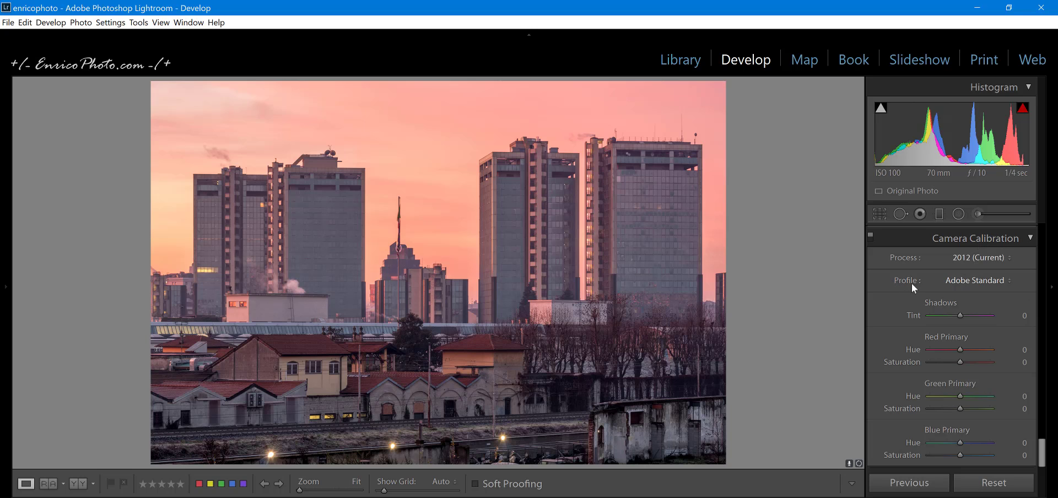
click(1003, 280)
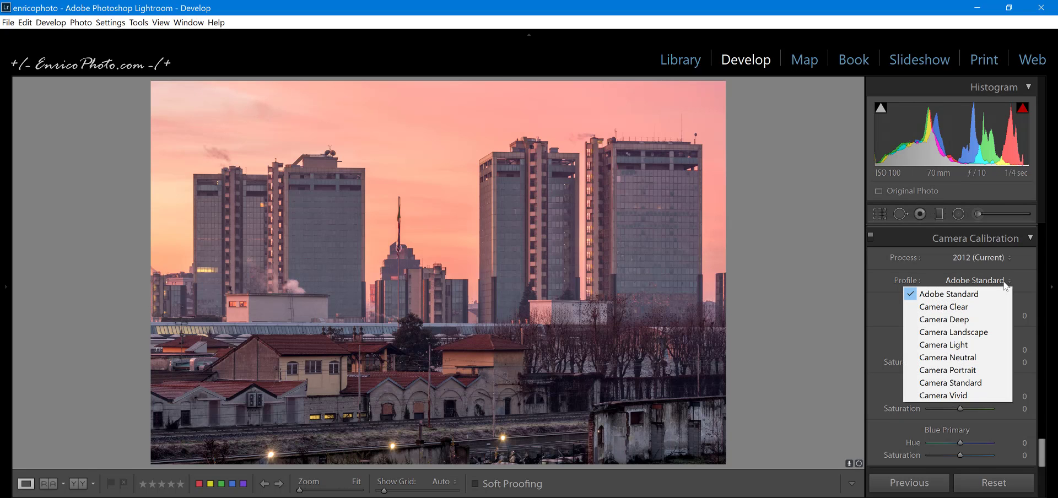
click(978, 383)
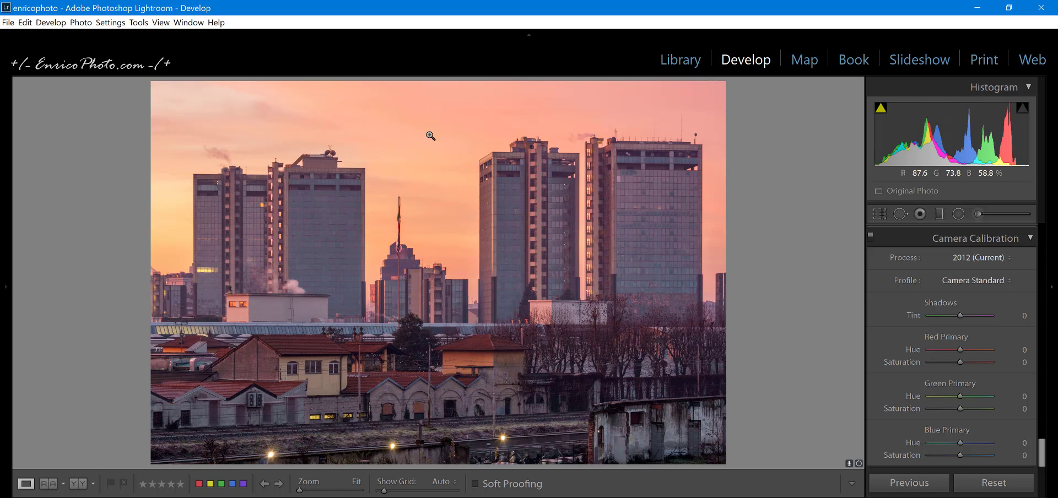
click(990, 279)
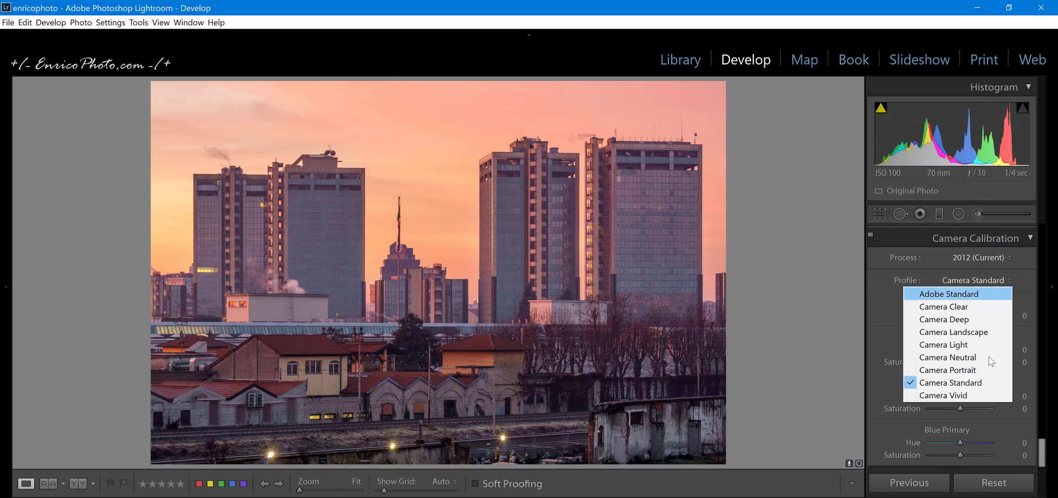
click(965, 395)
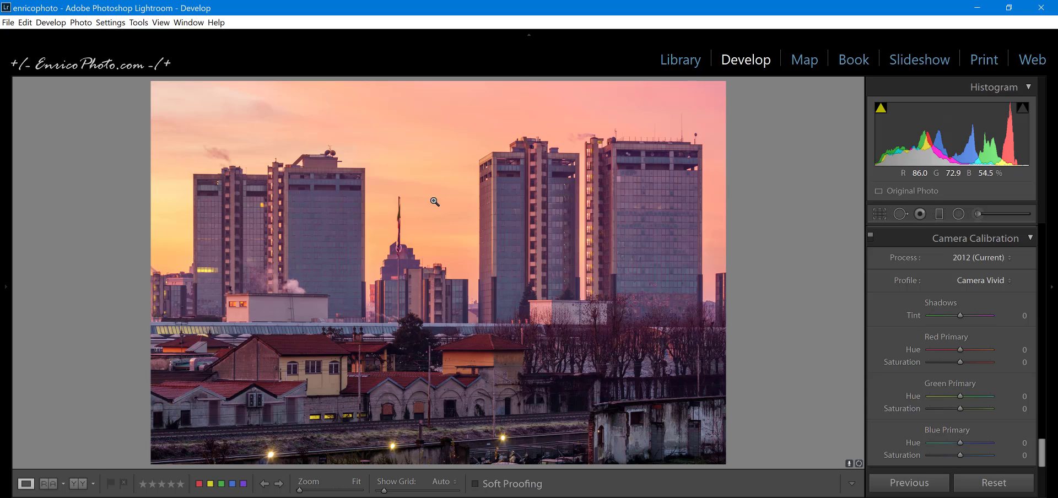
click(997, 280)
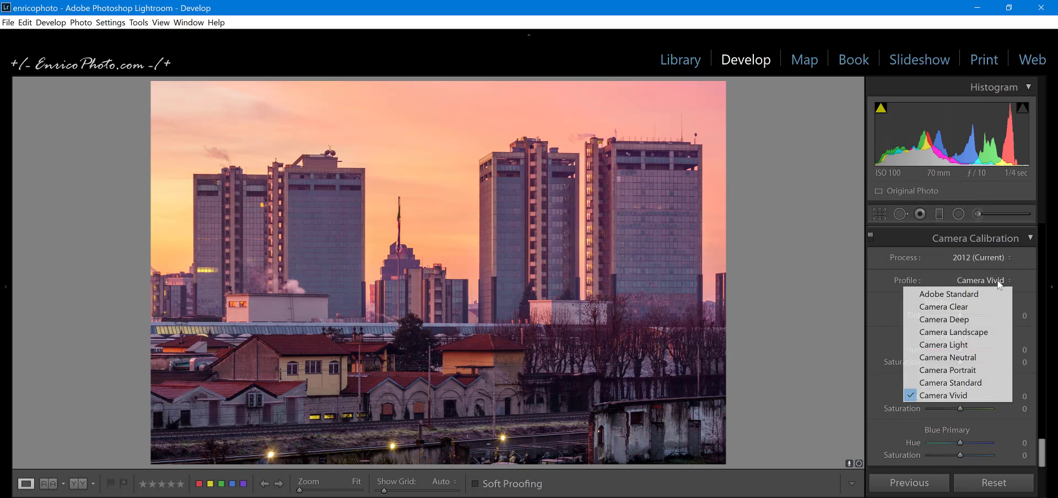
click(979, 356)
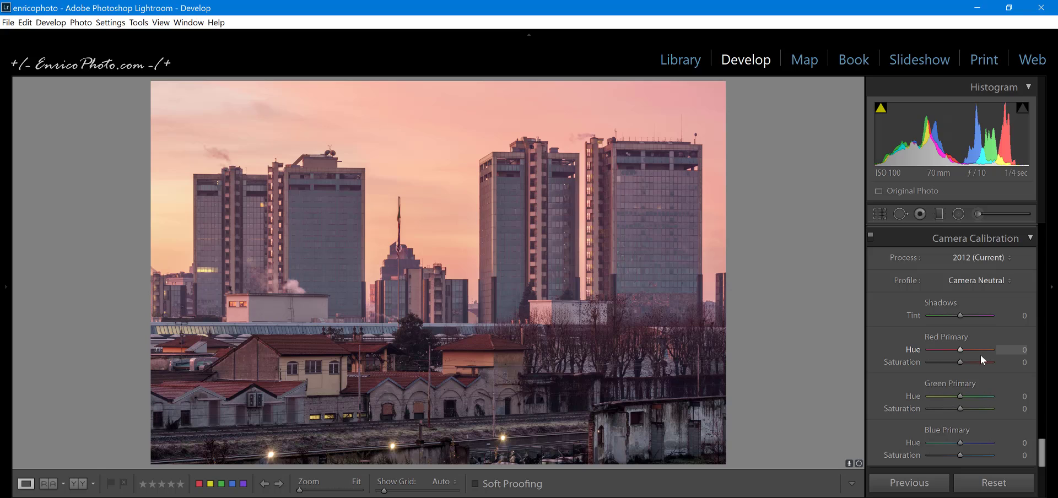
click(976, 280)
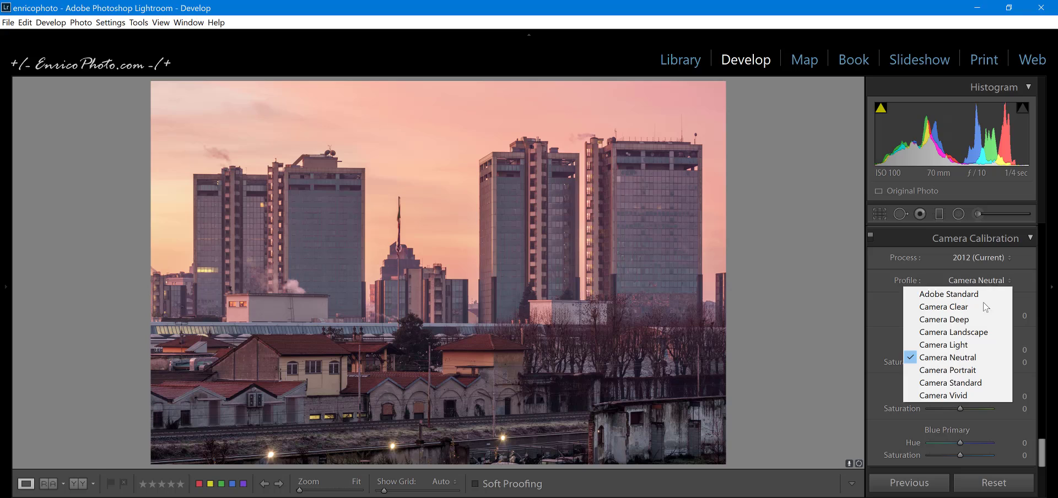
click(980, 332)
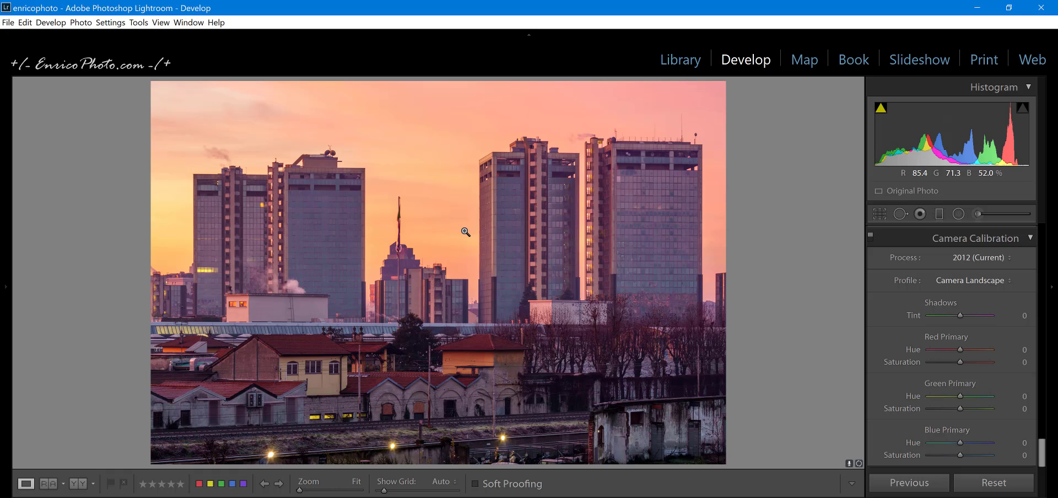
click(984, 282)
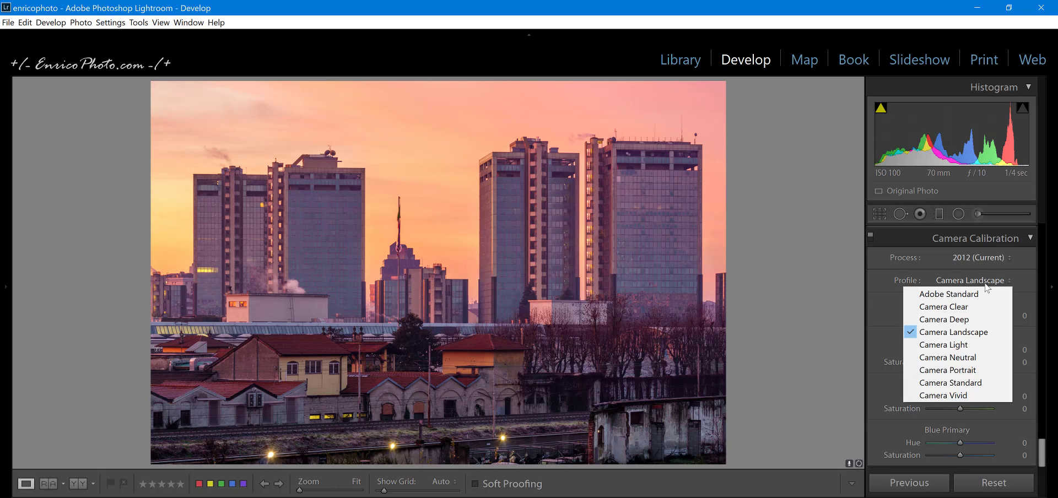
click(959, 321)
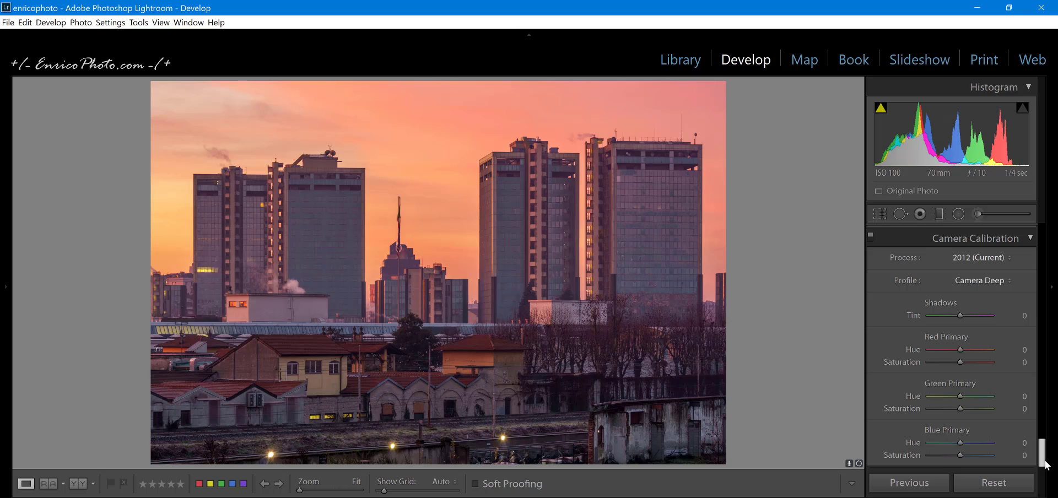
Set the Dehaze amount to +9 in the photo's effects
scroll(1044, 463, up, 1)
scroll(1045, 463, up, 8)
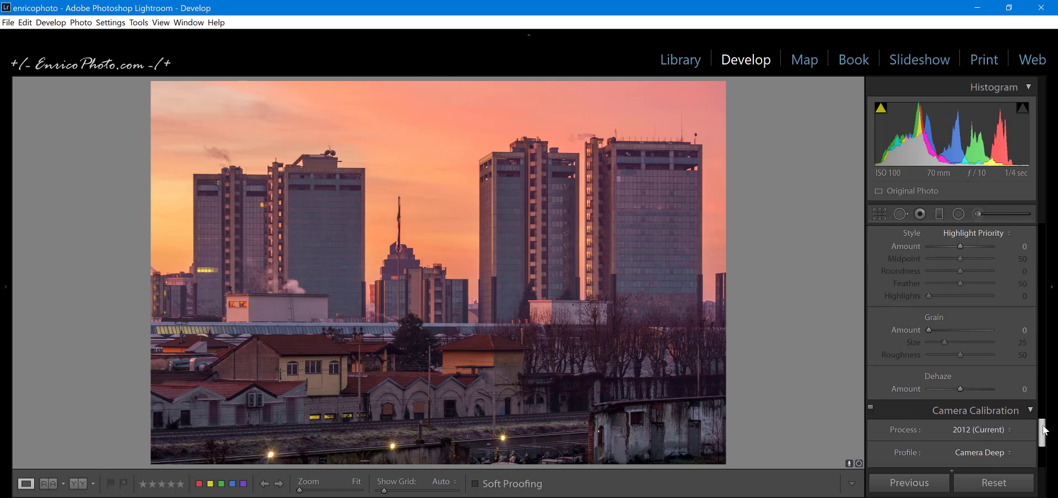
drag(1043, 433, 1039, 420)
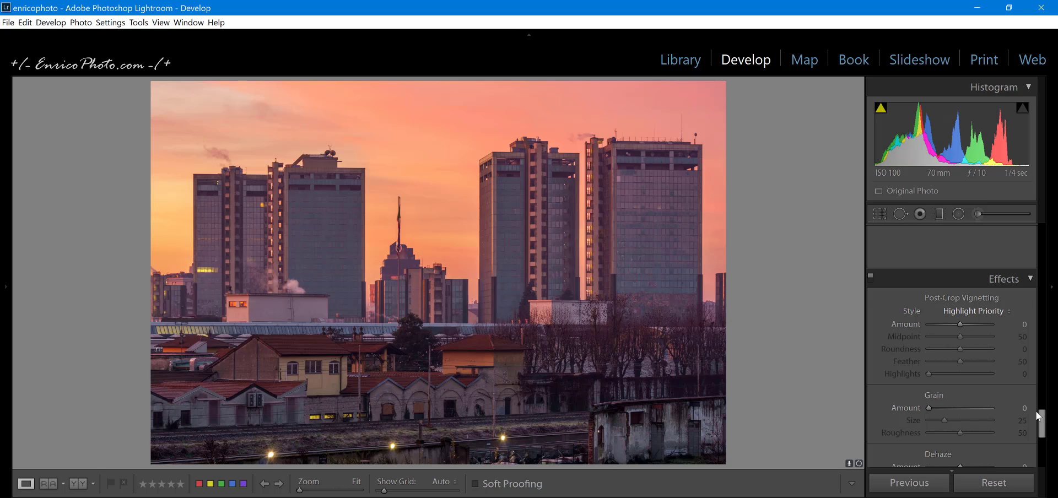
drag(1041, 423, 1042, 434)
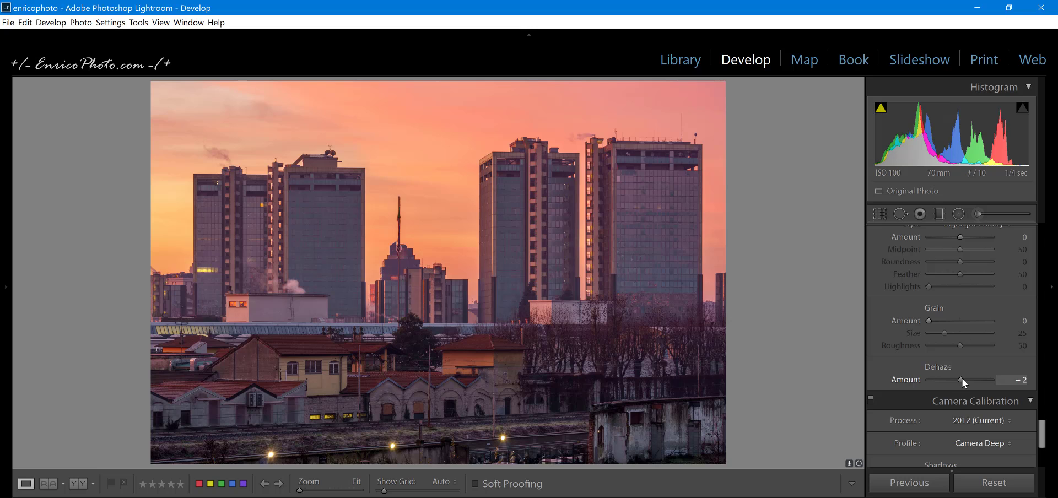
scroll(963, 378, up, 3)
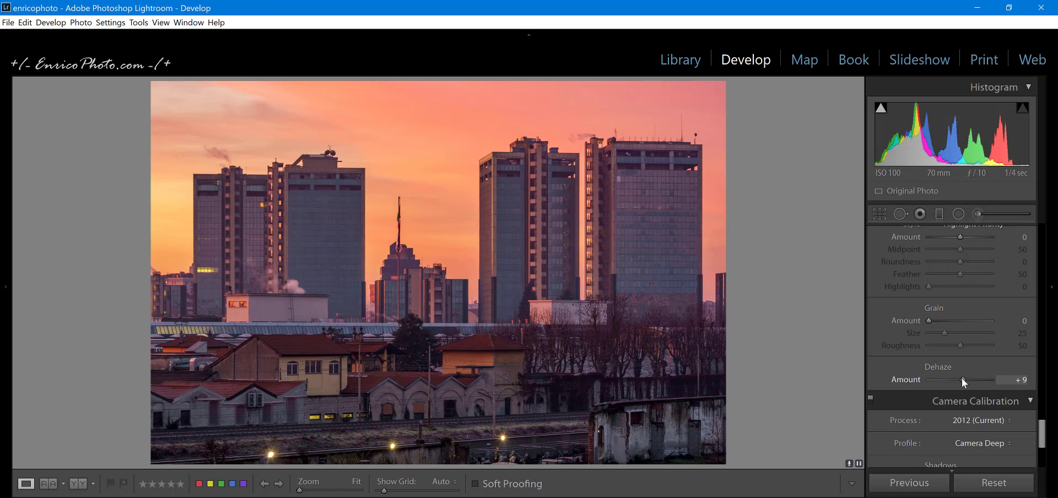
mouse_move(961, 378)
mouse_down()
mouse_move(951, 379)
mouse_move(961, 378)
mouse_up()
Review the sharpening and noise reduction settings, and check the photo's ISO and exposure details in the info overlay
drag(1040, 438, 1041, 395)
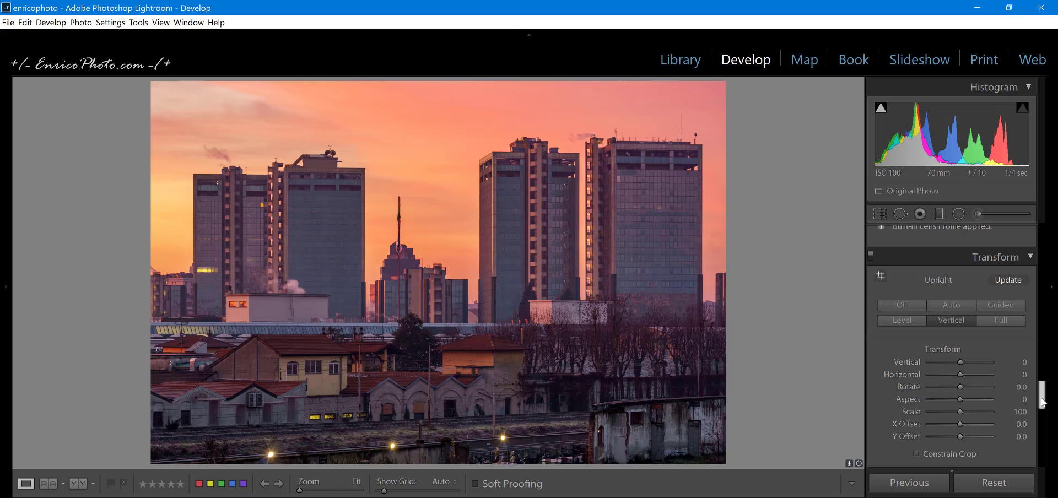
drag(1040, 402, 1043, 333)
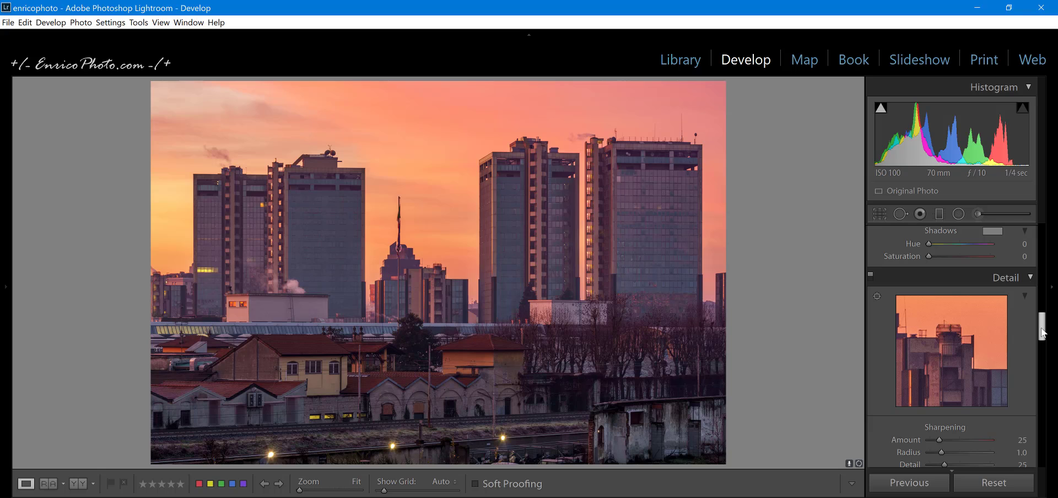
drag(1042, 332, 1042, 357)
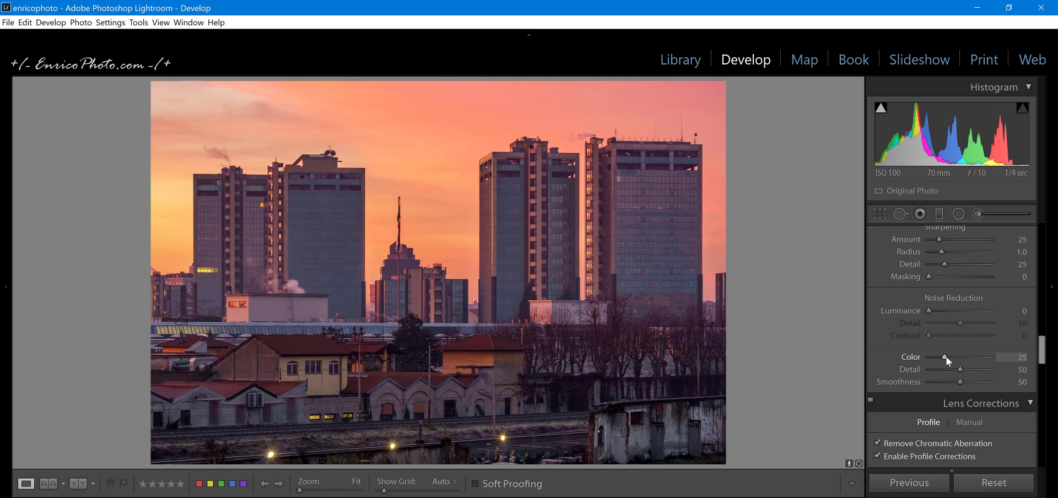
key(i)
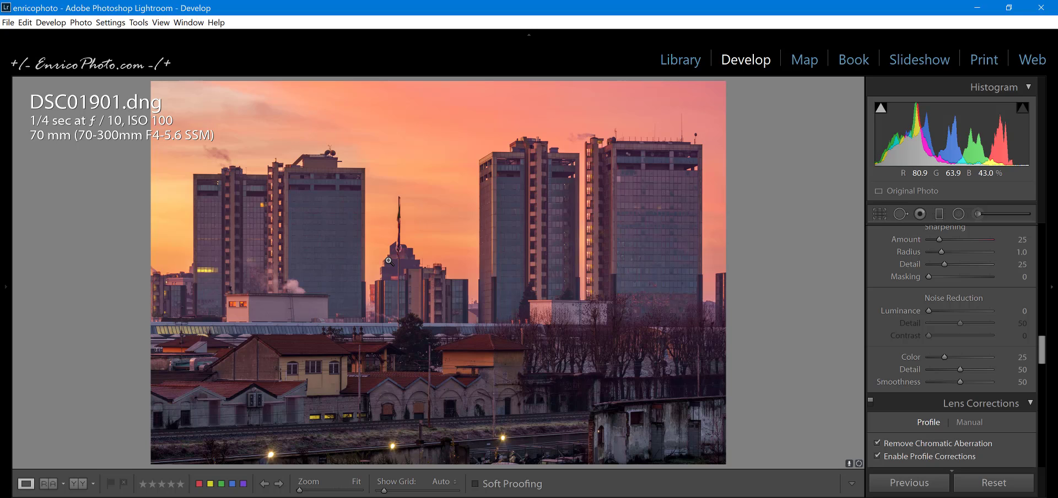
key(i)
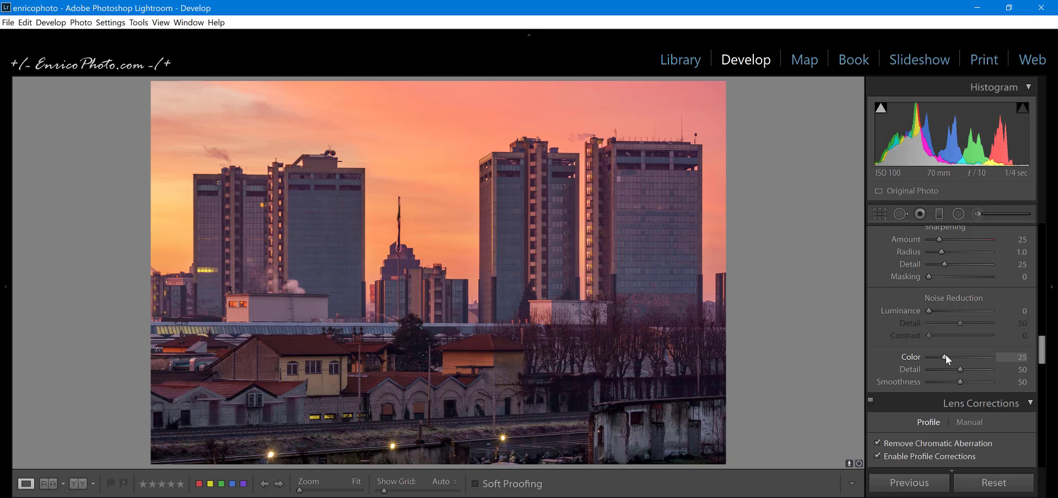
Inspect the houses and railway area at 1:1 for noise, and set the Luminance noise reduction to 12
click(426, 387)
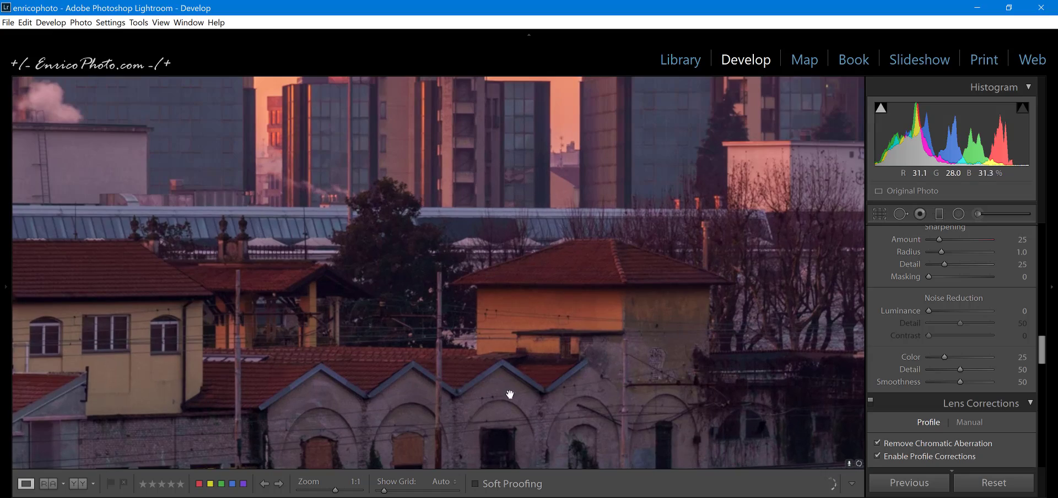
drag(544, 380, 424, 290)
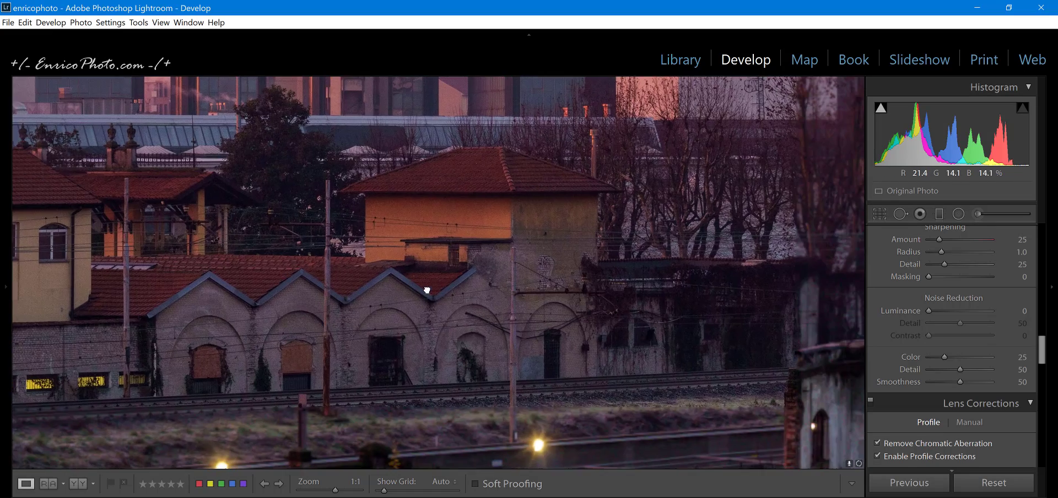
drag(728, 356, 649, 314)
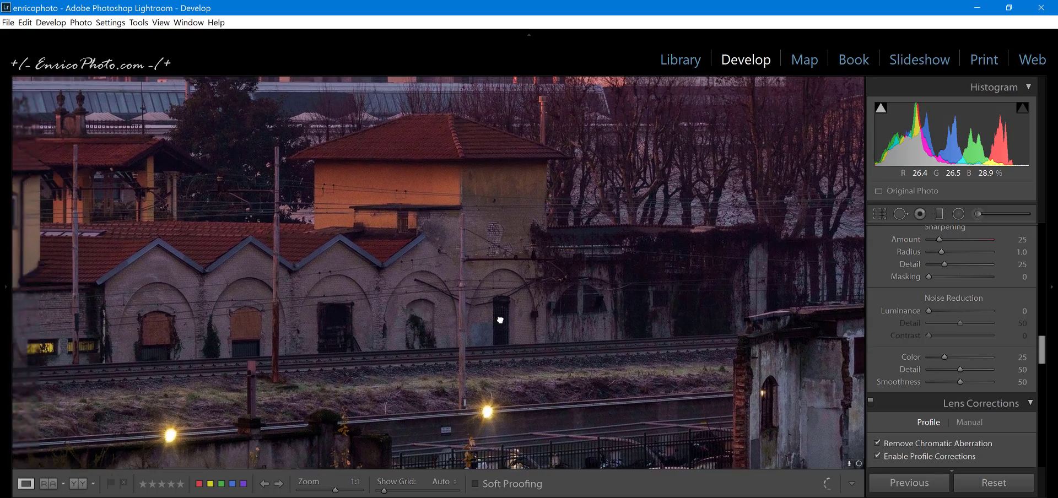
drag(498, 314, 712, 349)
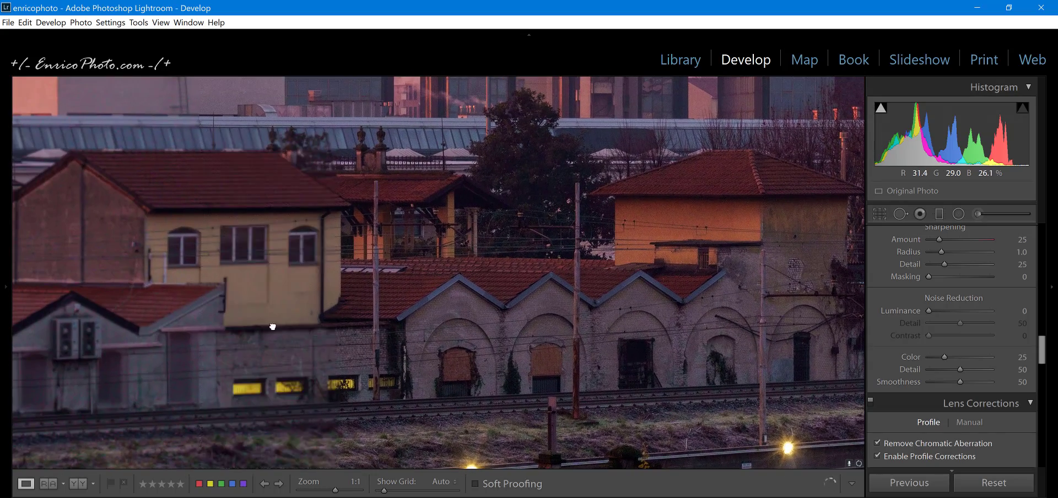
drag(272, 326, 430, 357)
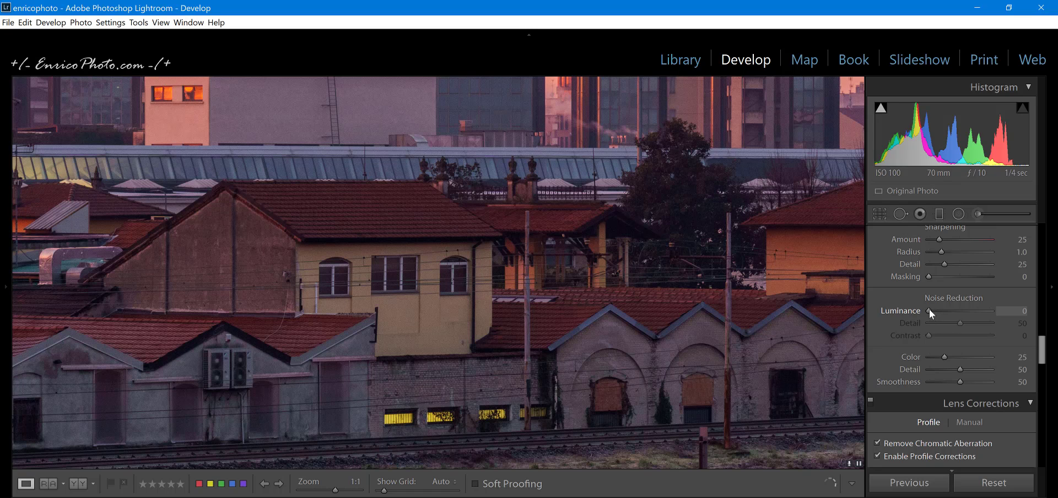
drag(928, 310, 930, 310)
click(936, 309)
click(523, 439)
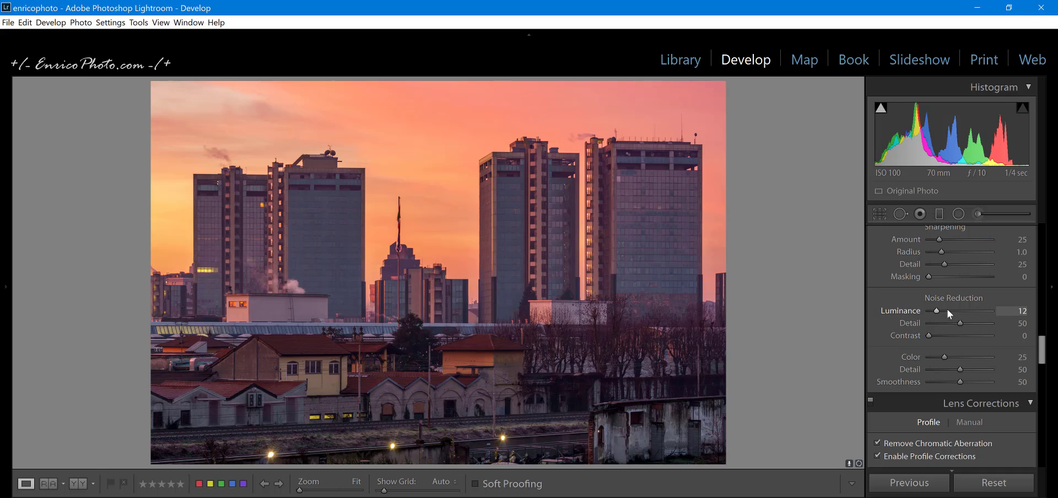
Set the sharpening Amount to 76 and, using the black-and-white mask preview, set Masking to 38 to limit sharpening to edges
mouse_move(1045, 361)
mouse_down()
mouse_move(1043, 330)
mouse_move(1050, 349)
mouse_up()
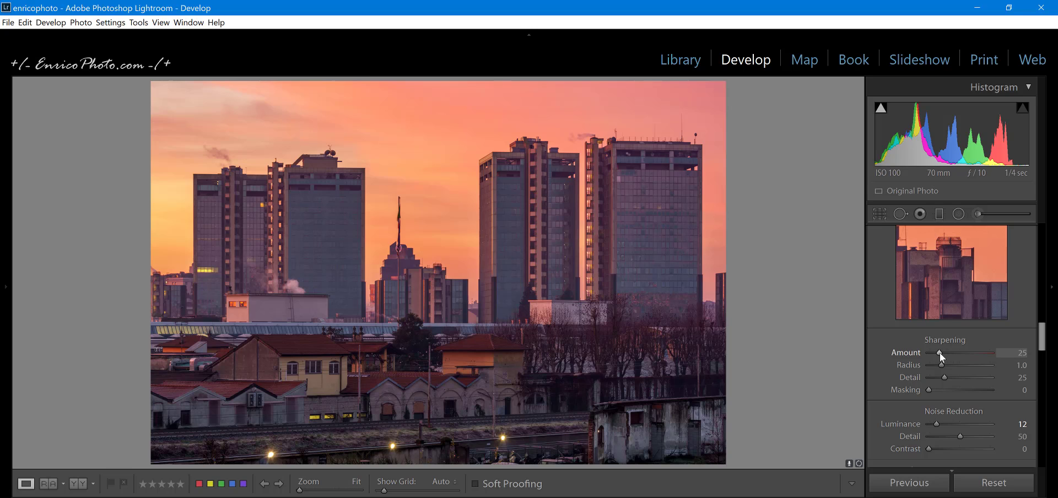
drag(939, 353, 958, 352)
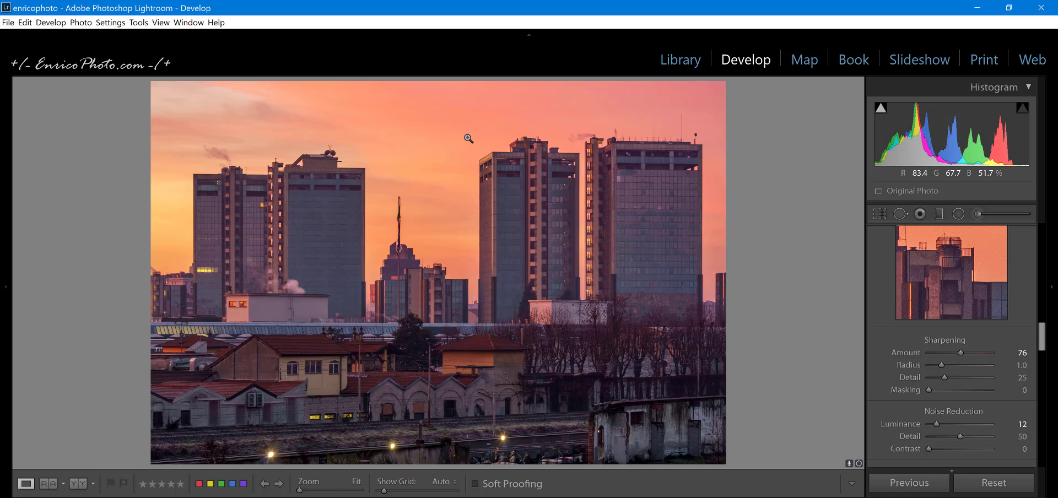
key(alt)
alt+click(928, 388)
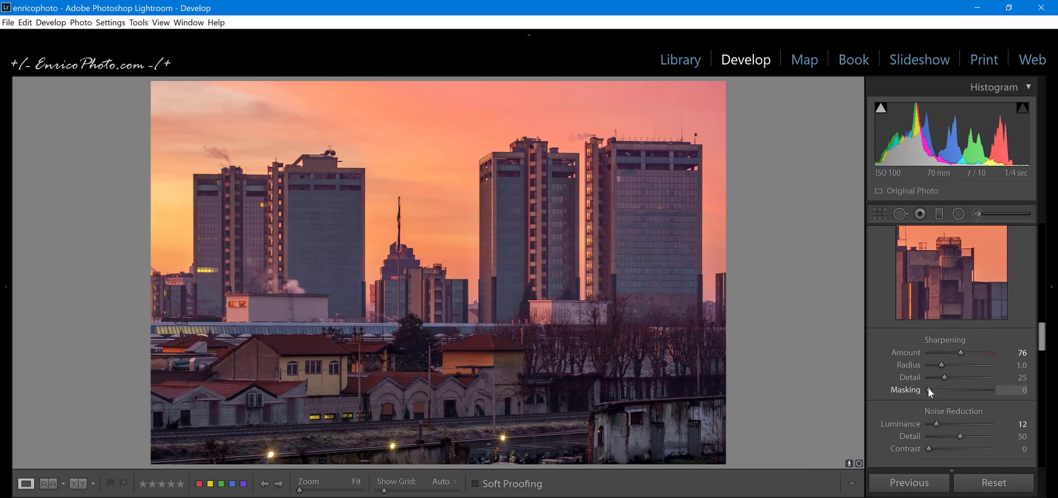
alt+click(928, 388)
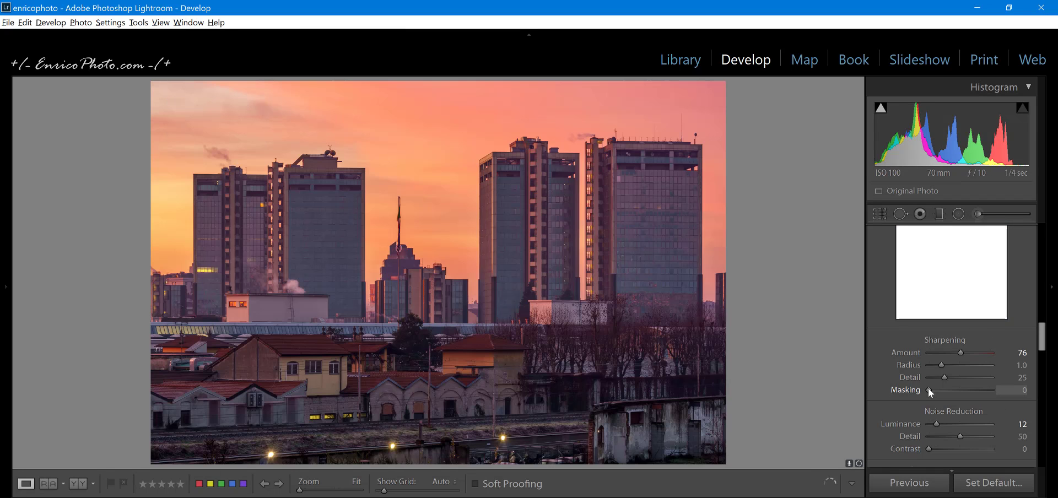
drag(930, 388, 923, 393)
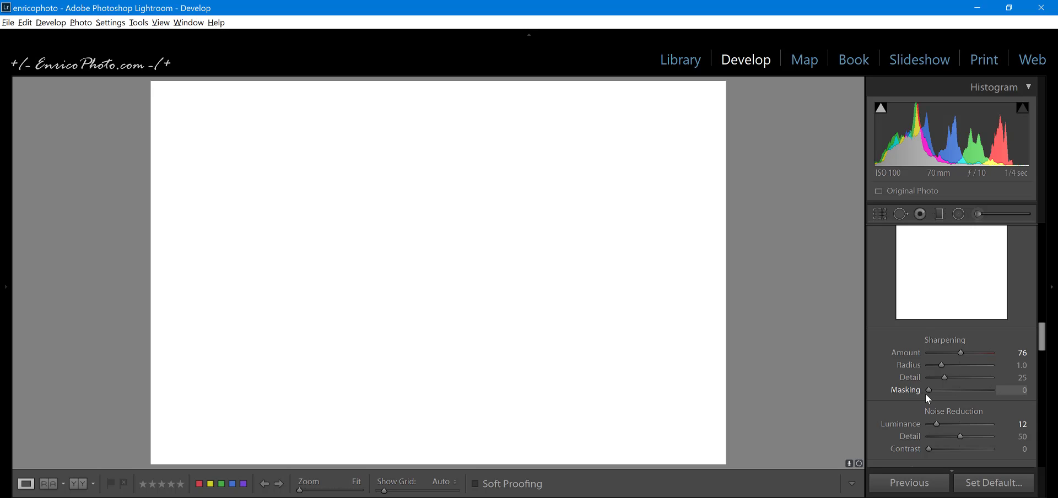
drag(930, 395, 934, 394)
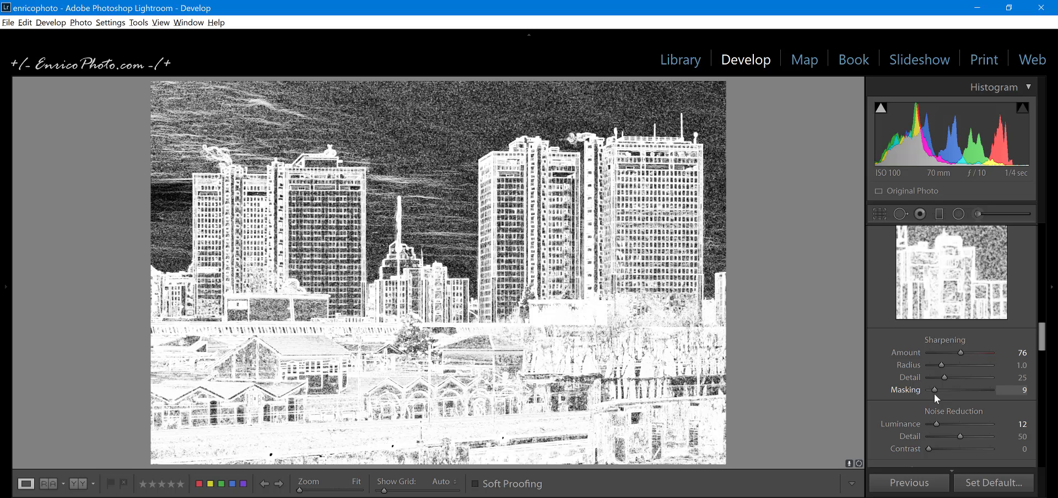
drag(933, 393, 950, 393)
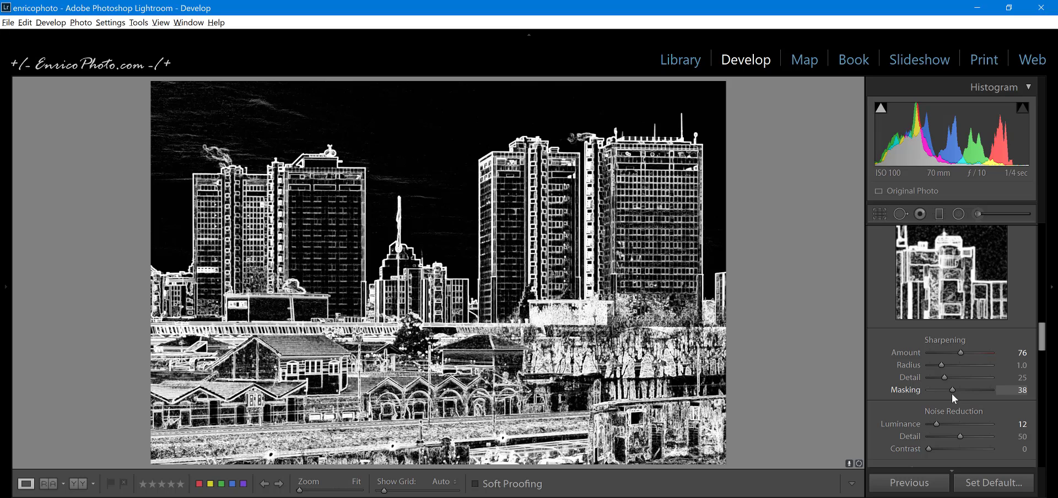
drag(951, 393, 950, 390)
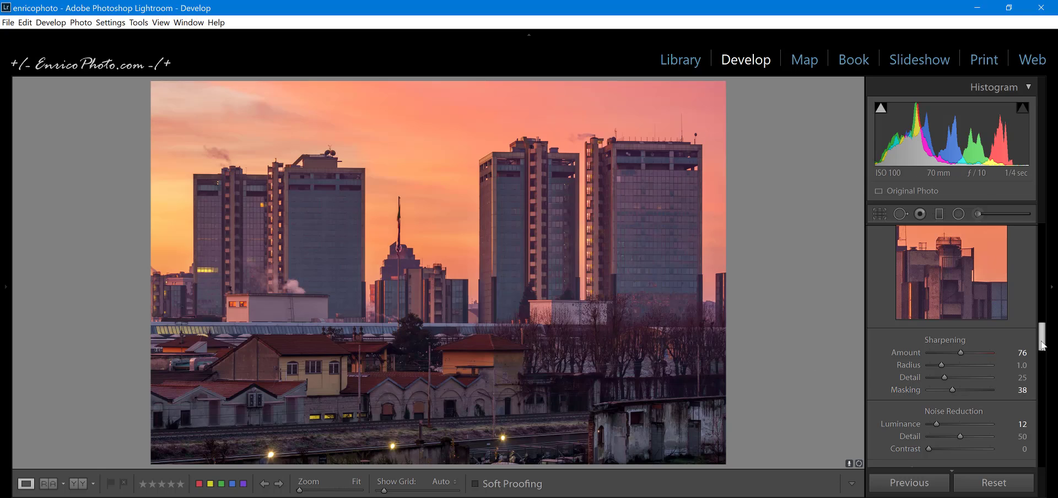
In the camera calibration, set the Blue Primary Hue to −18, try its Saturation at +80, and set it to +22
drag(1041, 345, 1044, 322)
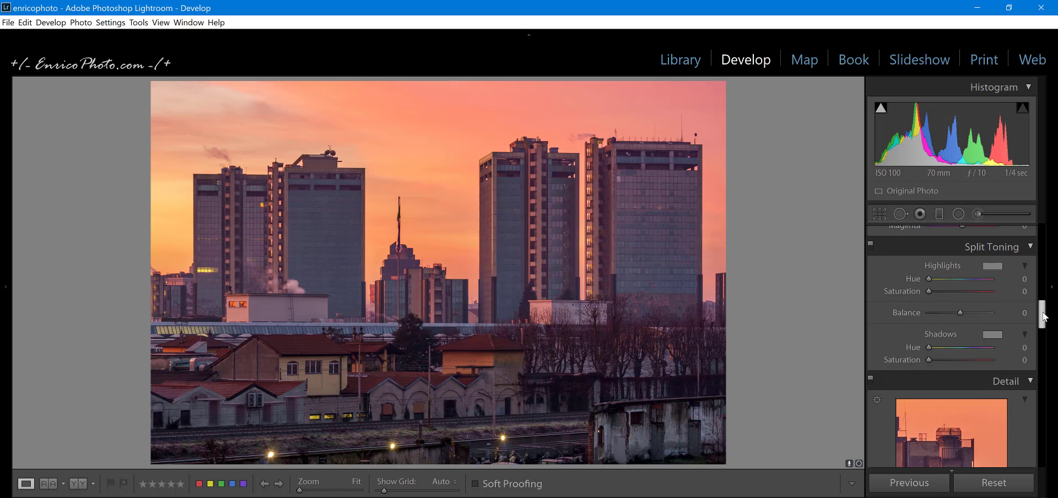
drag(1042, 316, 1053, 467)
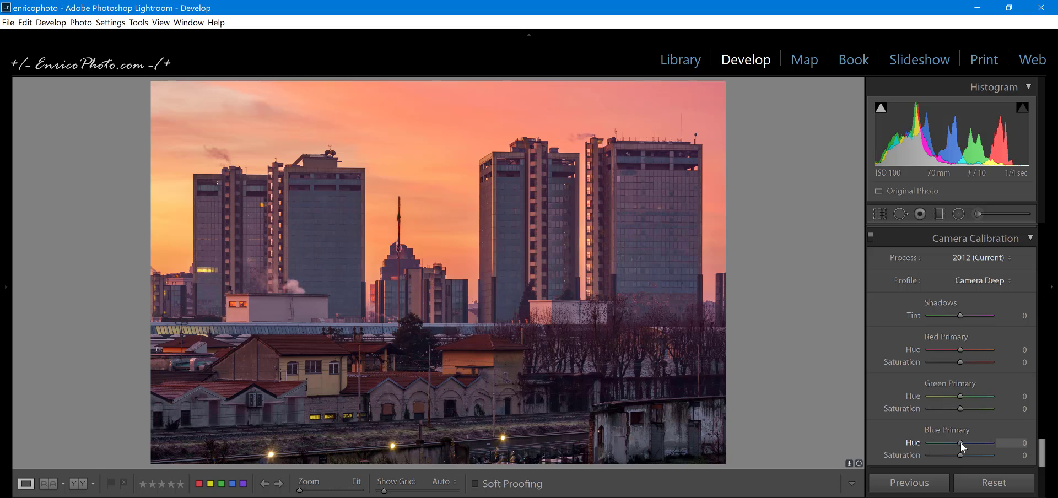
drag(958, 442, 954, 444)
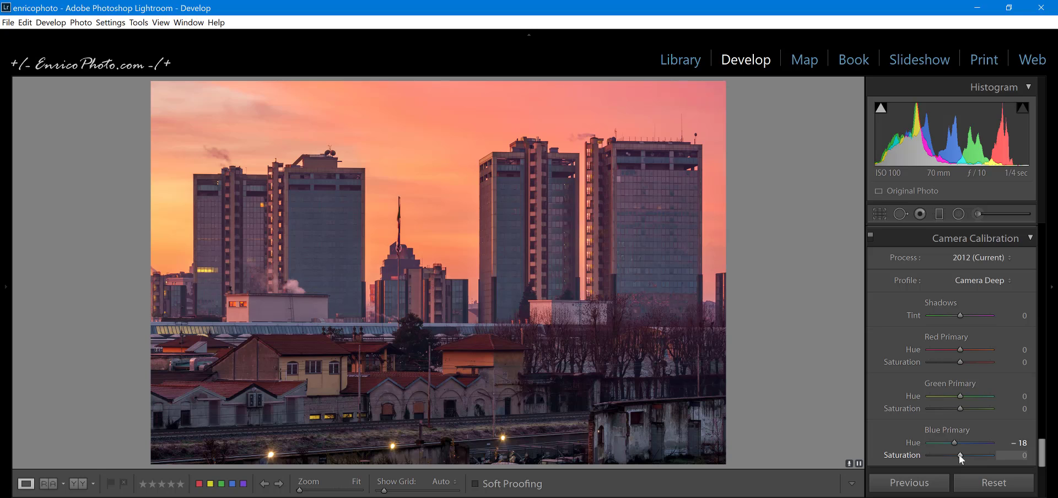
drag(963, 455, 985, 456)
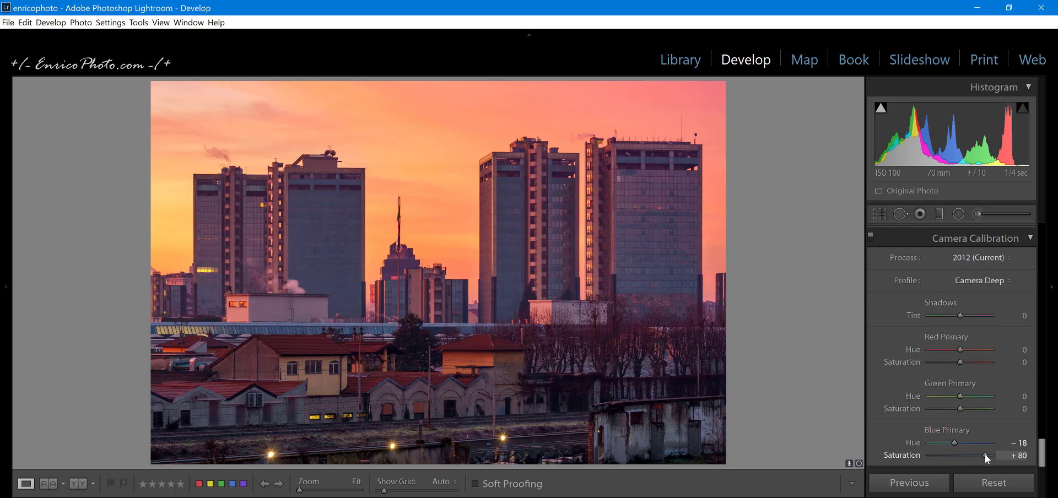
drag(1041, 452, 1041, 238)
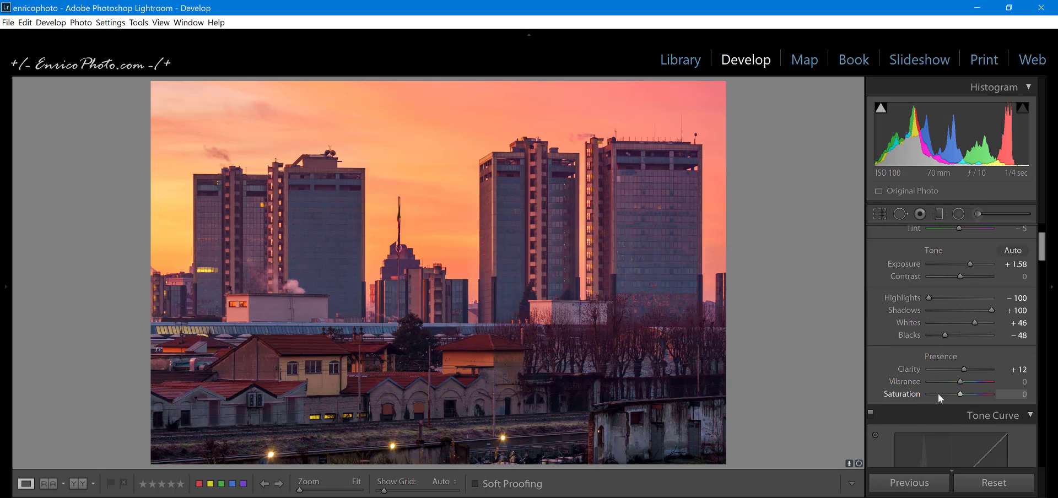
drag(1042, 250, 966, 455)
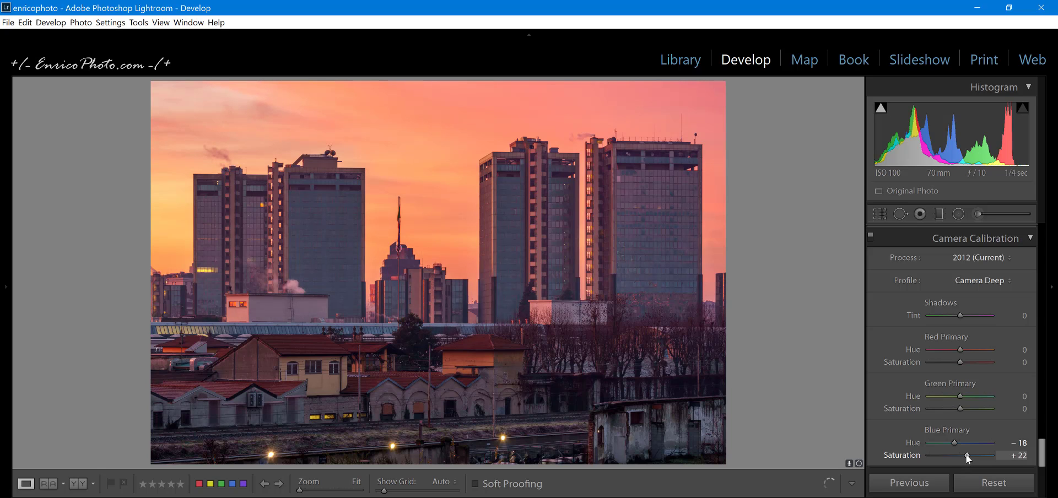
Look through the HSL Hue, Saturation and Luminance adjustments
drag(1042, 453, 1045, 298)
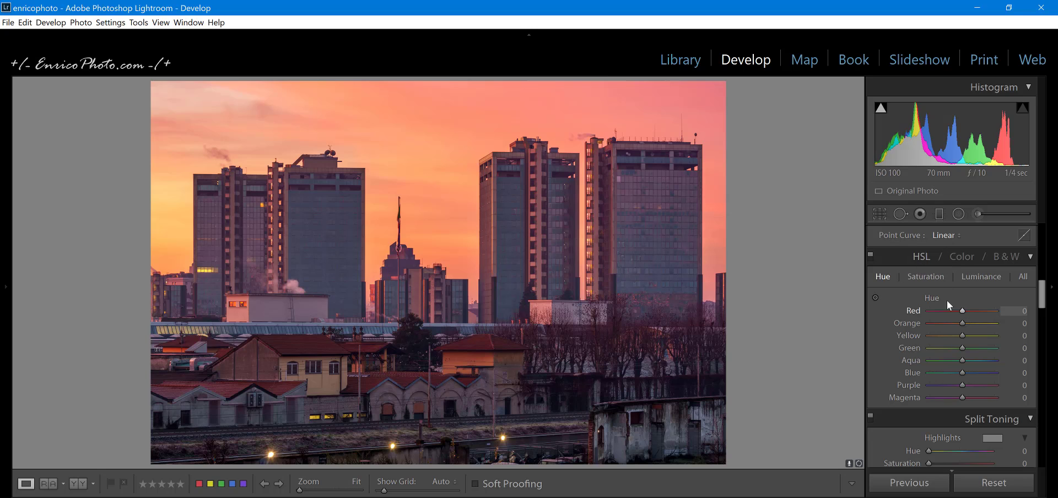
click(931, 278)
click(990, 277)
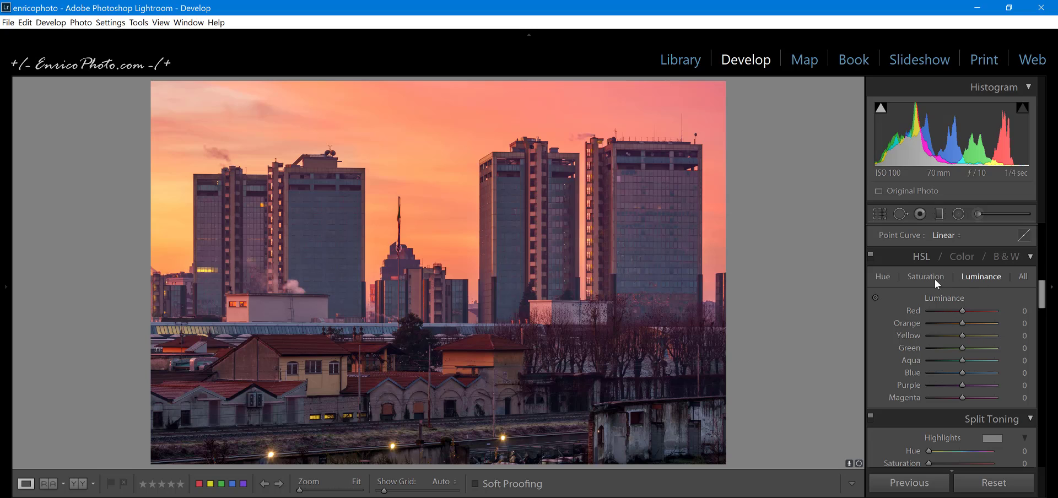
click(885, 280)
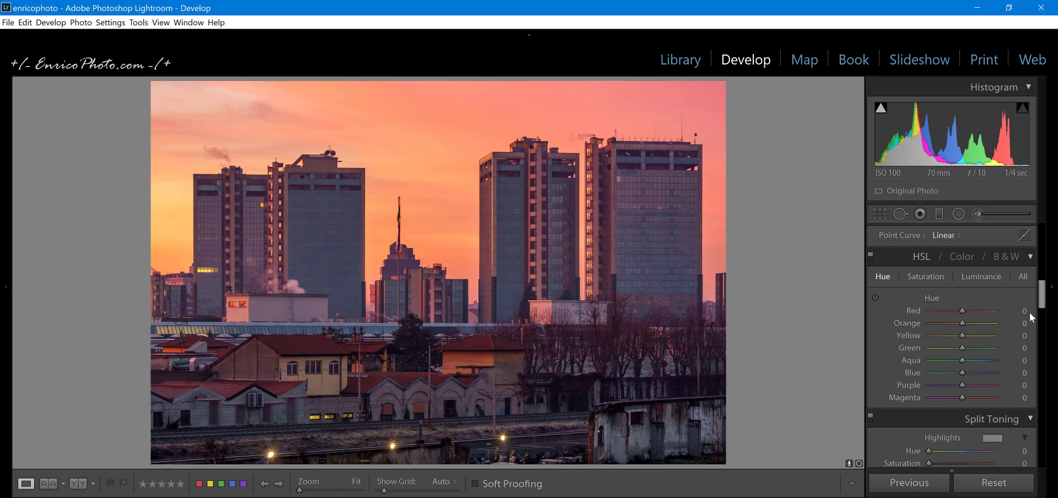
Adjust the tone curve regions by setting Lights to +14, Darks to +12 and Shadows to −7
drag(1043, 303, 1044, 271)
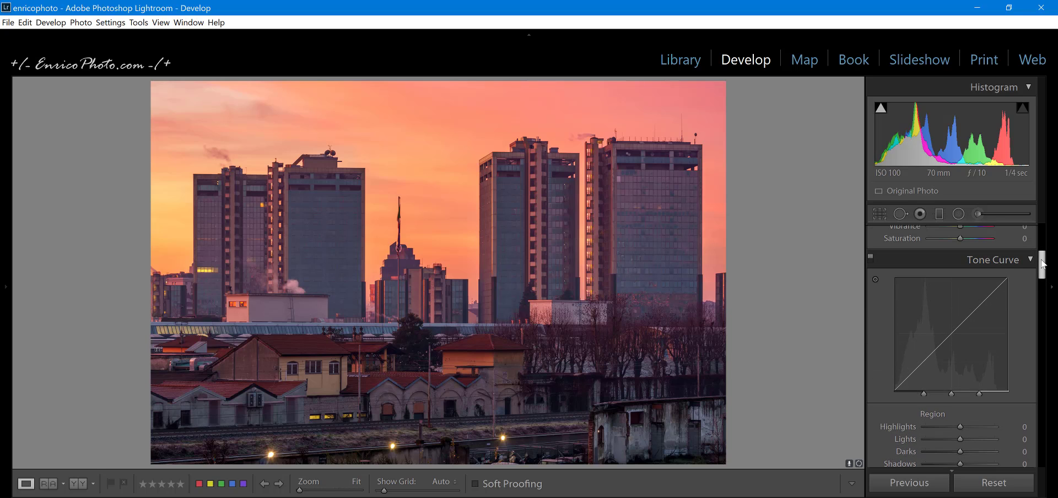
scroll(973, 269, down, 3)
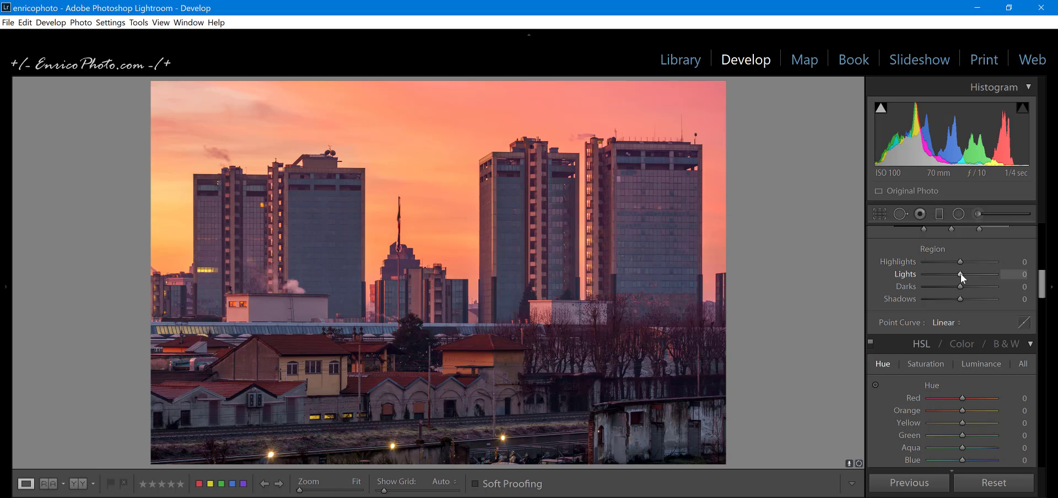
drag(960, 273, 964, 274)
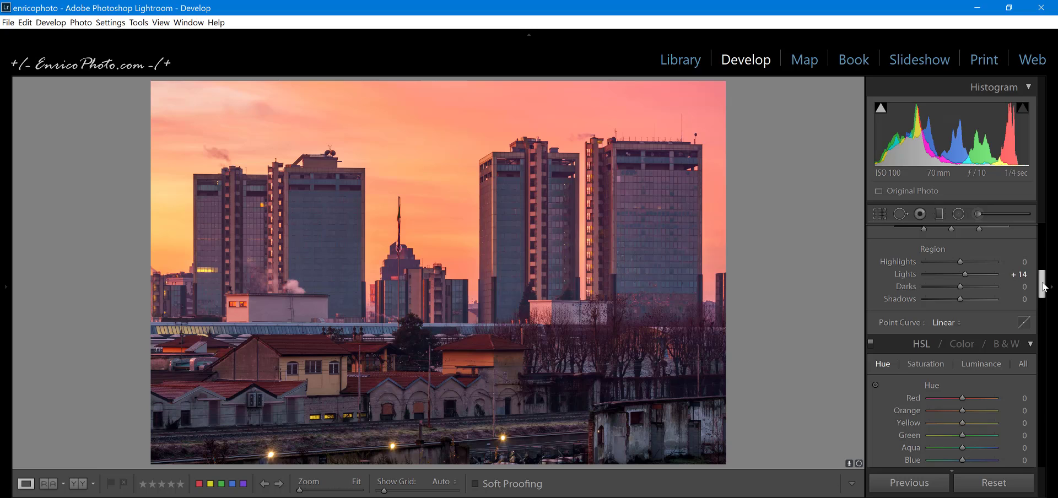
scroll(1043, 278, up, 2)
drag(1043, 278, 1043, 271)
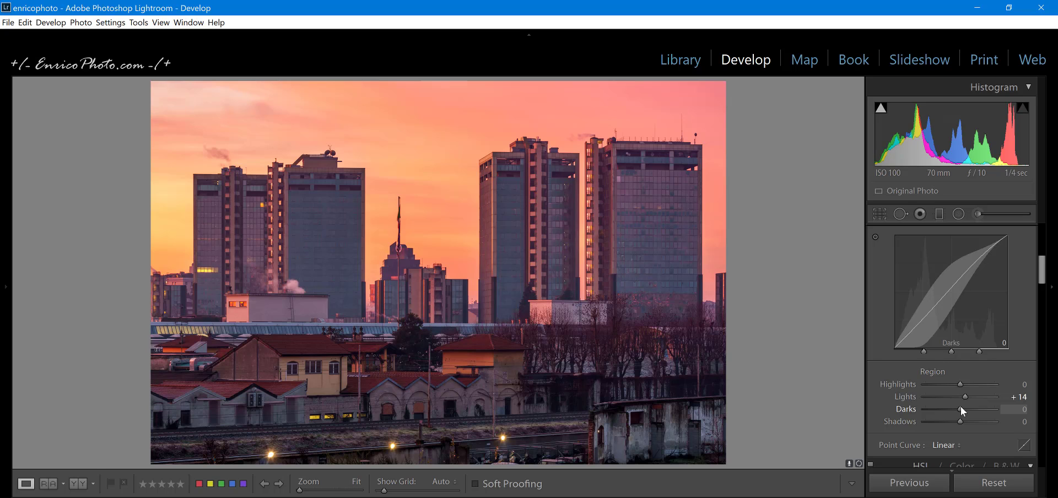
drag(961, 407, 964, 409)
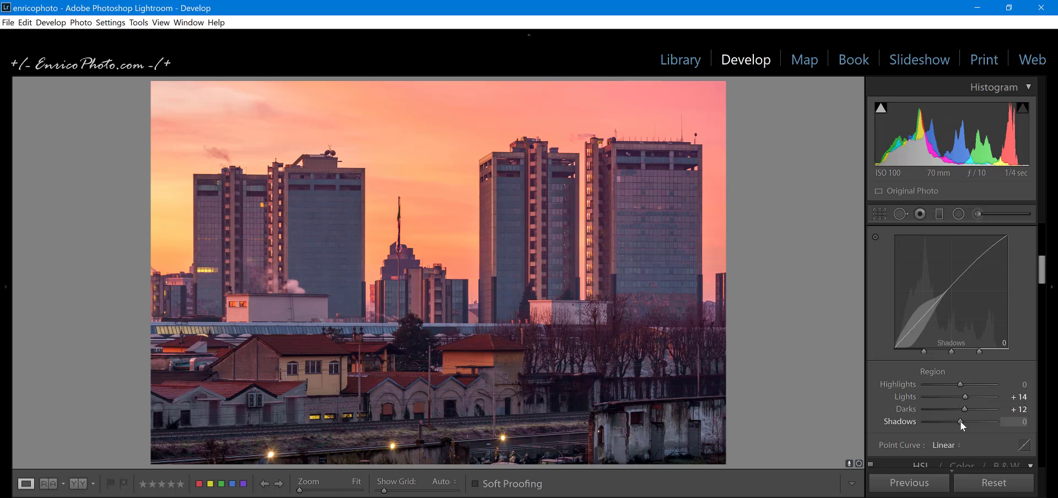
drag(960, 421, 957, 420)
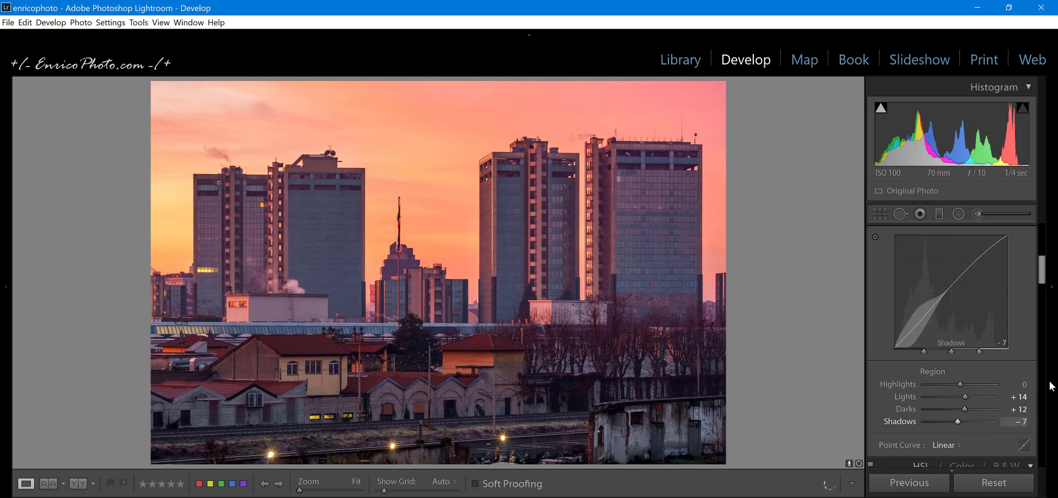
Darken the upper sky with a slightly tilted graduated filter at Exposure −0.31, and close the filter
scroll(1047, 267, up, 2)
drag(1048, 268, 1051, 238)
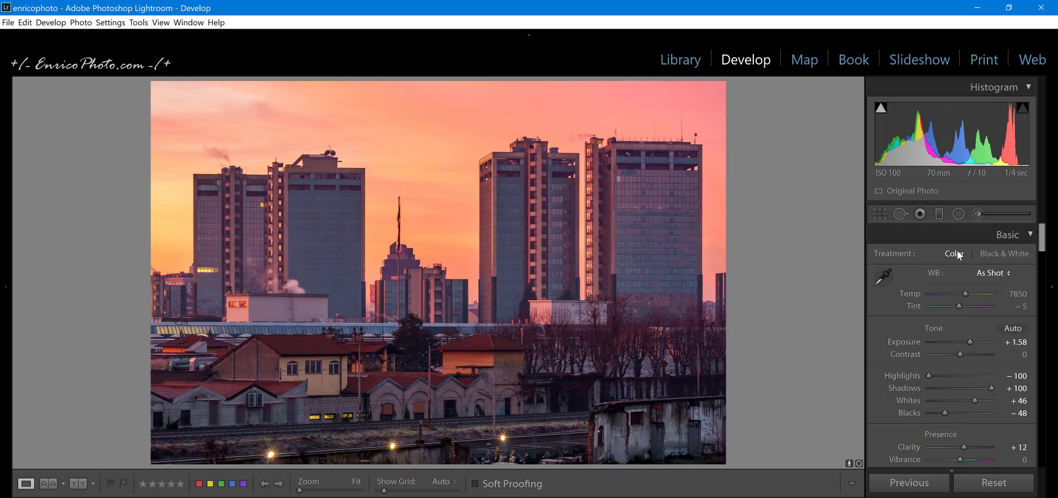
click(939, 215)
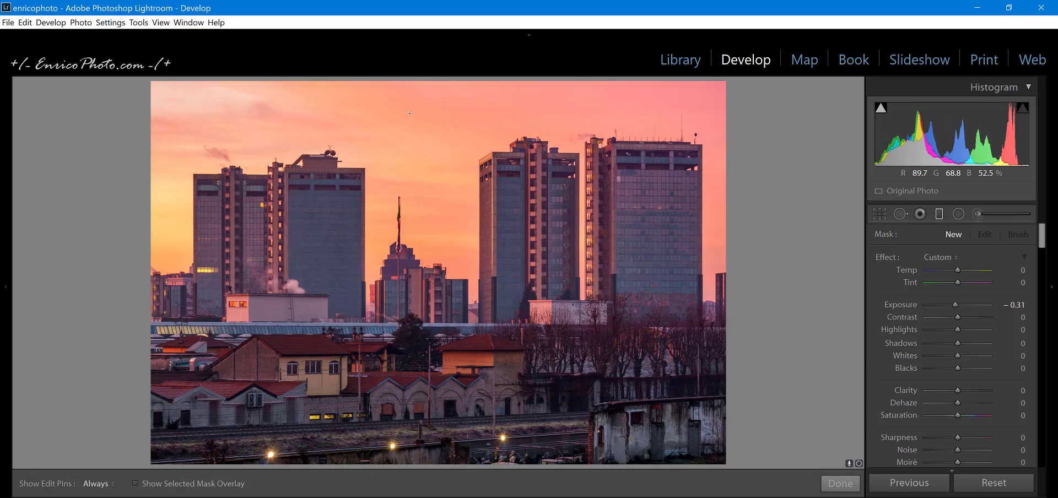
drag(411, 111, 413, 162)
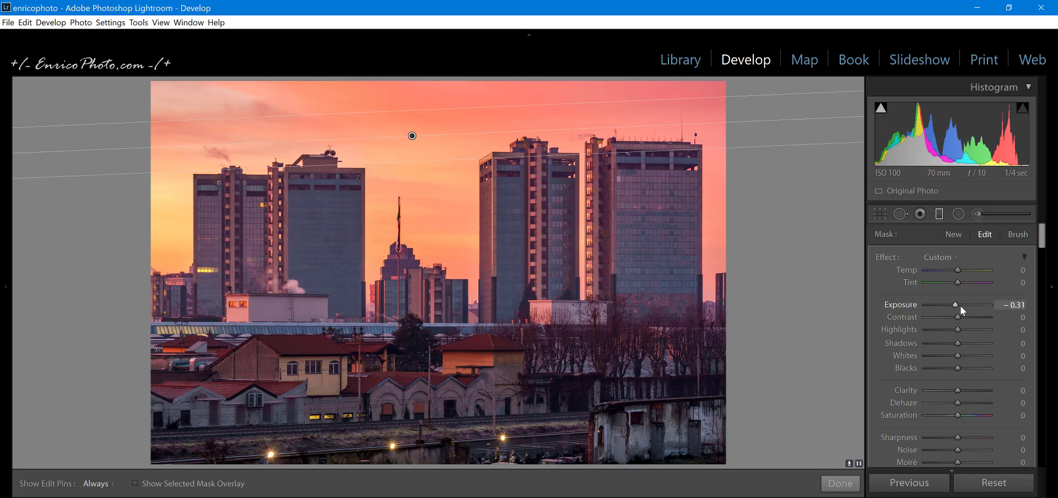
key(m)
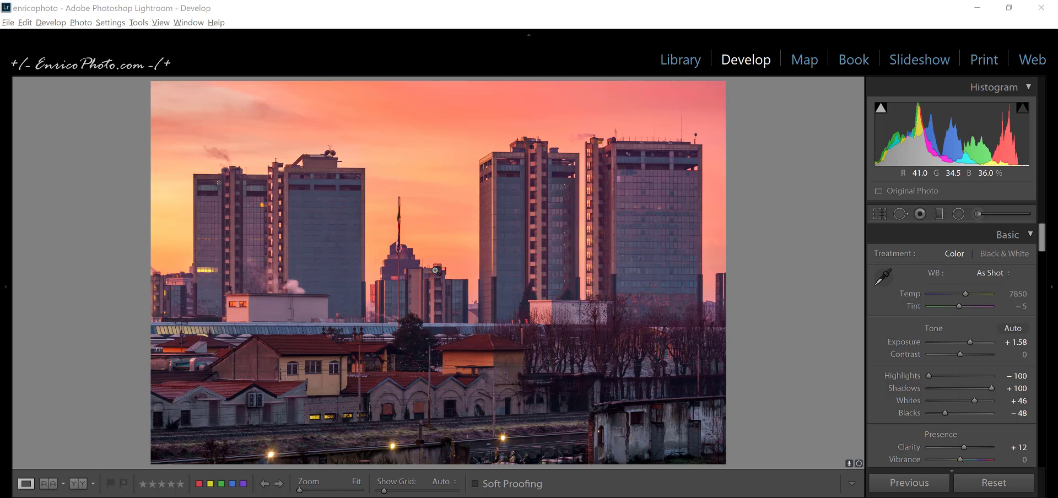
Draw a wide elliptical radial filter over the low central buildings between the towers, and shift it slightly down towards the rooftops
click(958, 215)
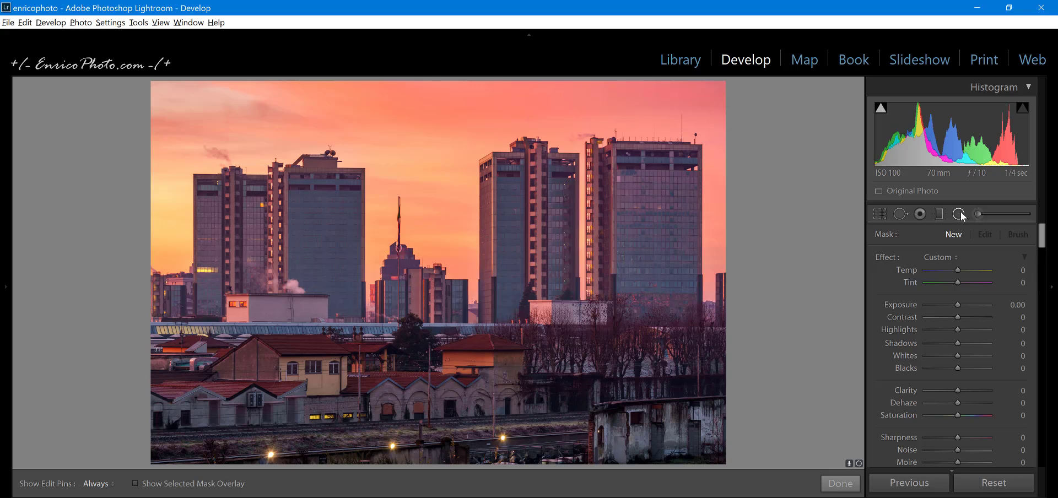
drag(1043, 242, 1044, 268)
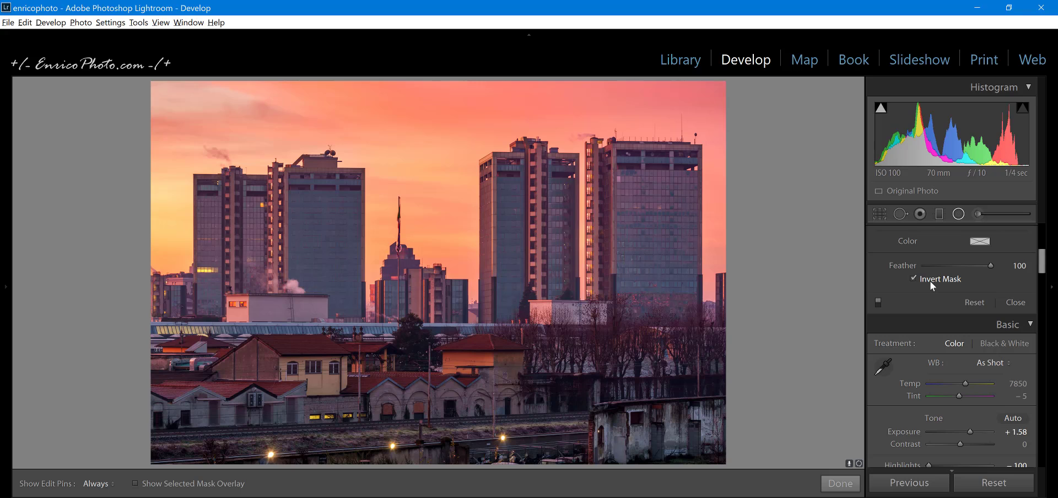
drag(1042, 264, 1042, 239)
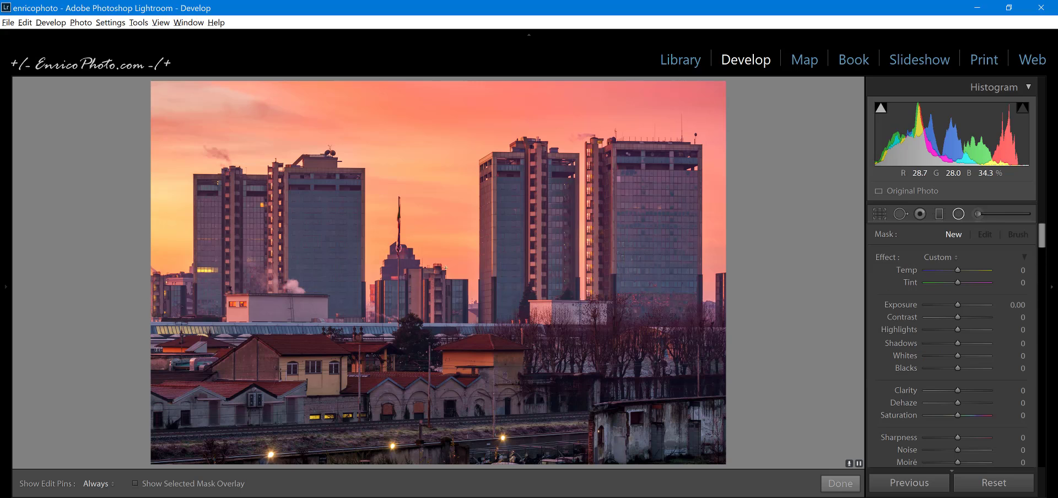
drag(400, 269, 553, 356)
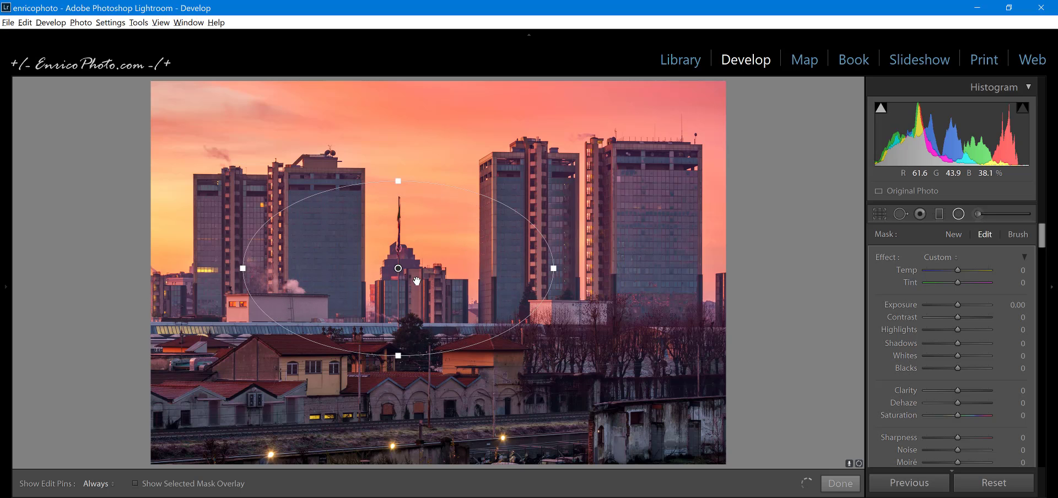
drag(401, 270, 416, 287)
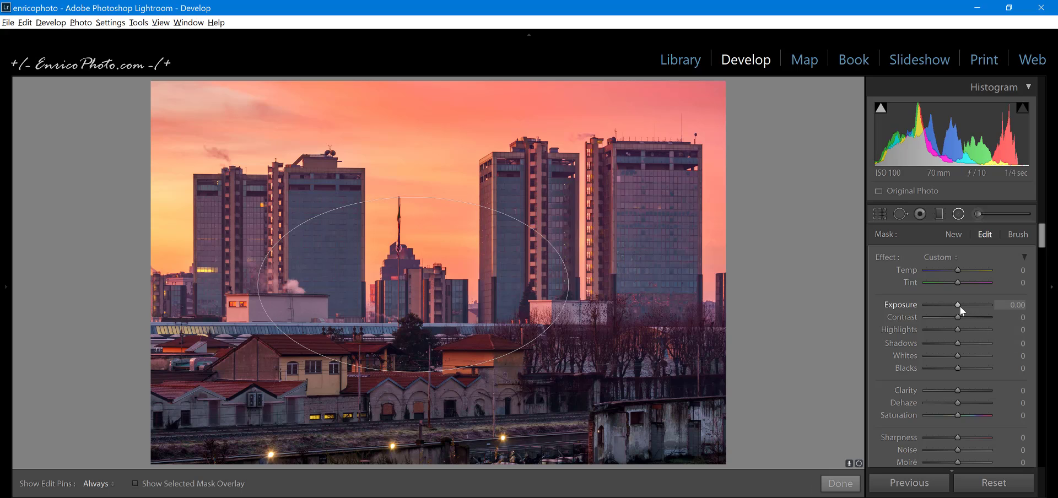
Brighten the central radial filter with Exposure 0.34, raise its Clarity slightly, and close the filter
scroll(959, 305, up, 2)
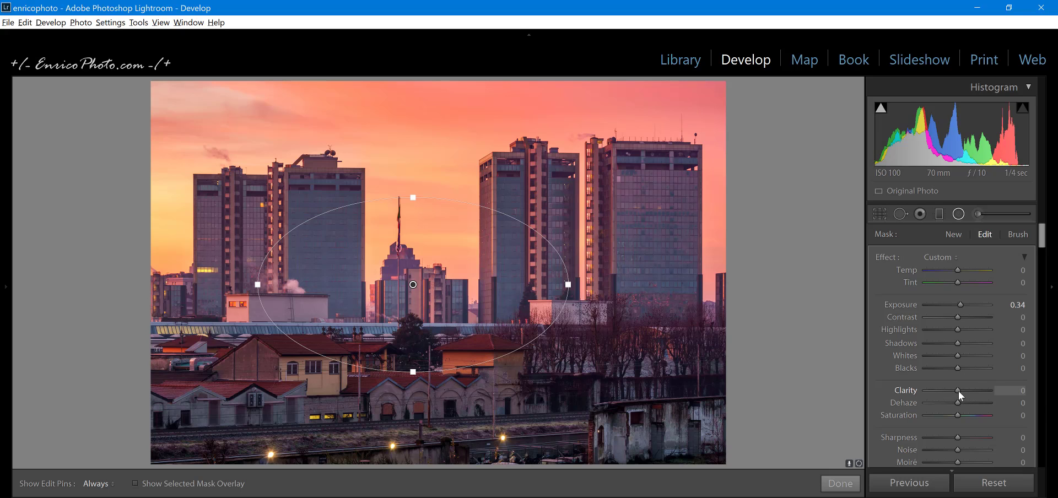
drag(957, 391, 961, 391)
click(840, 483)
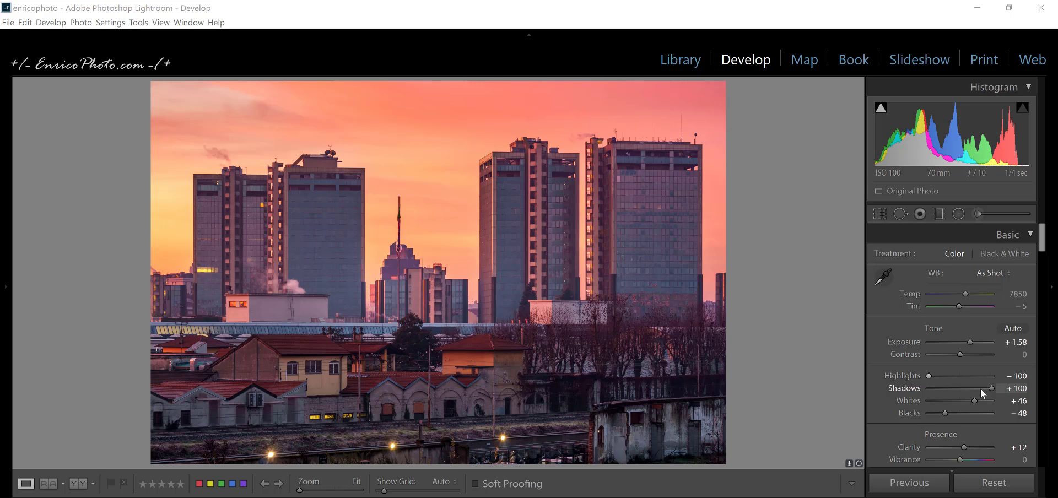
Raise the photo's Whites to +54, and compare the edit with the original by resetting all adjustments and undoing the reset
drag(973, 397, 977, 398)
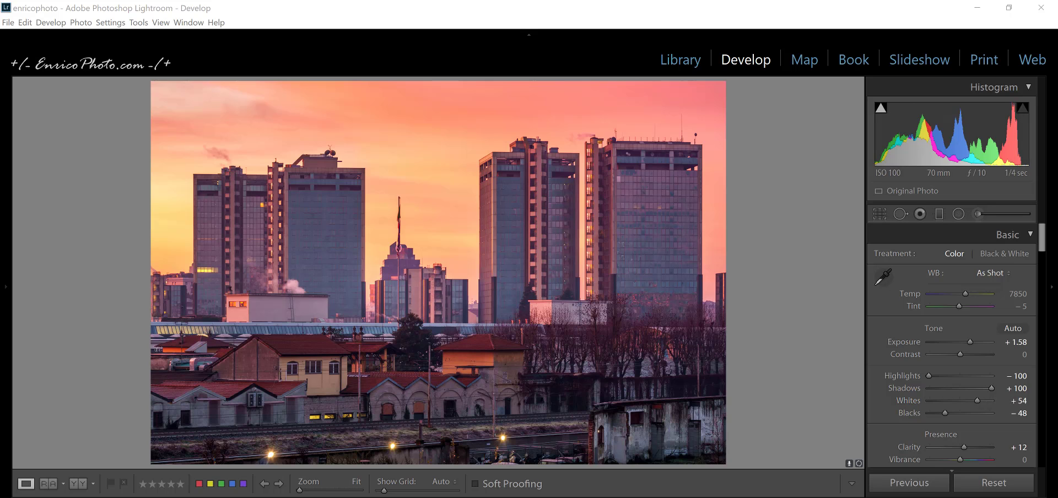
key(ctrl+shift+r)
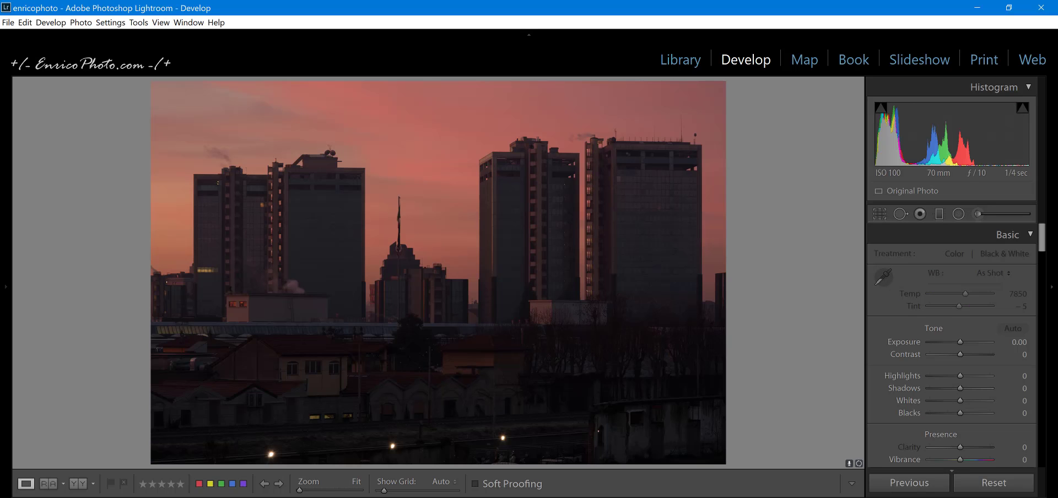
key(ctrl+z)
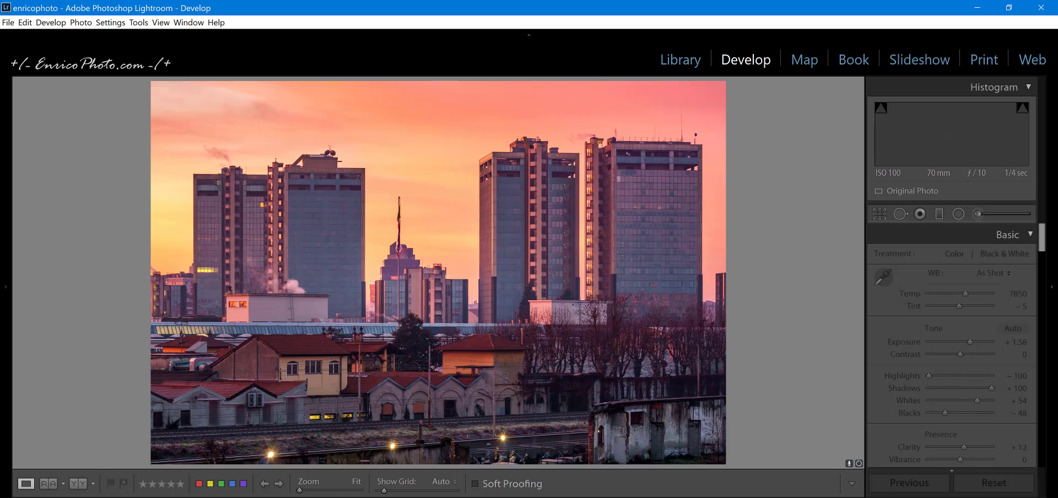